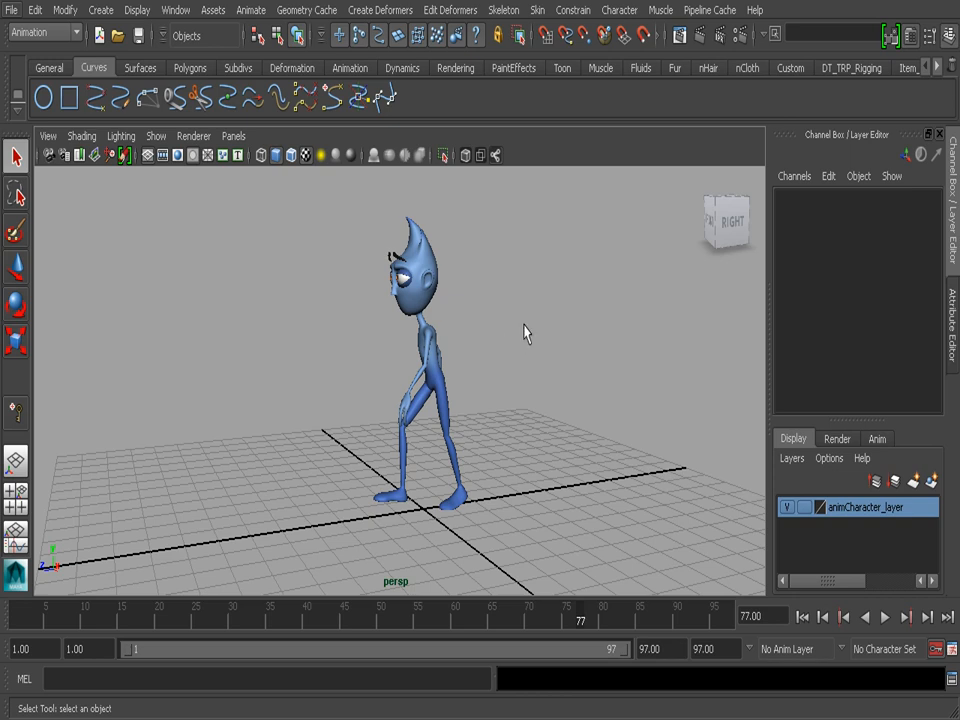
Step: Set cs_animCharacter01 as the current character set
{"action": "left_click", "coordinate": [843, 655]}
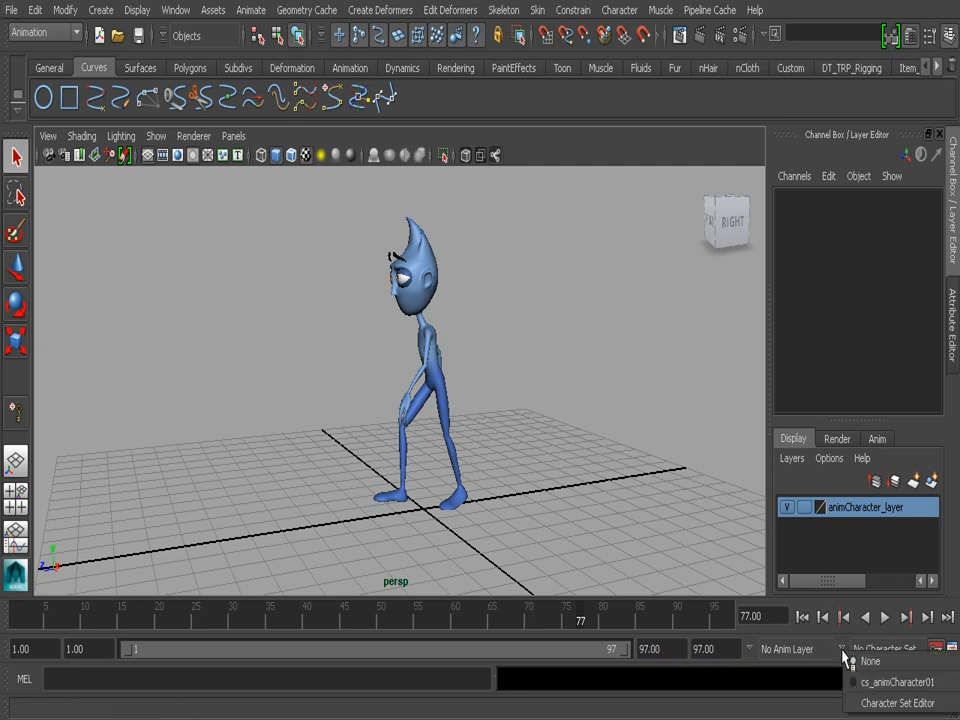
{"action": "left_click", "coordinate": [880, 684]}
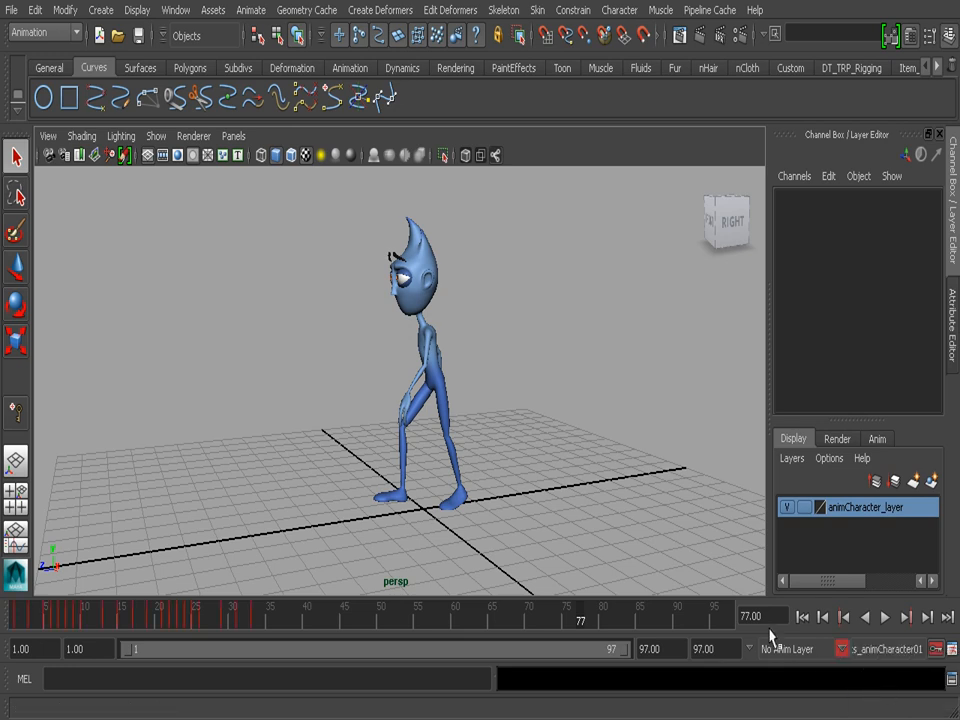
{"action": "left_click", "coordinate": [619, 12]}
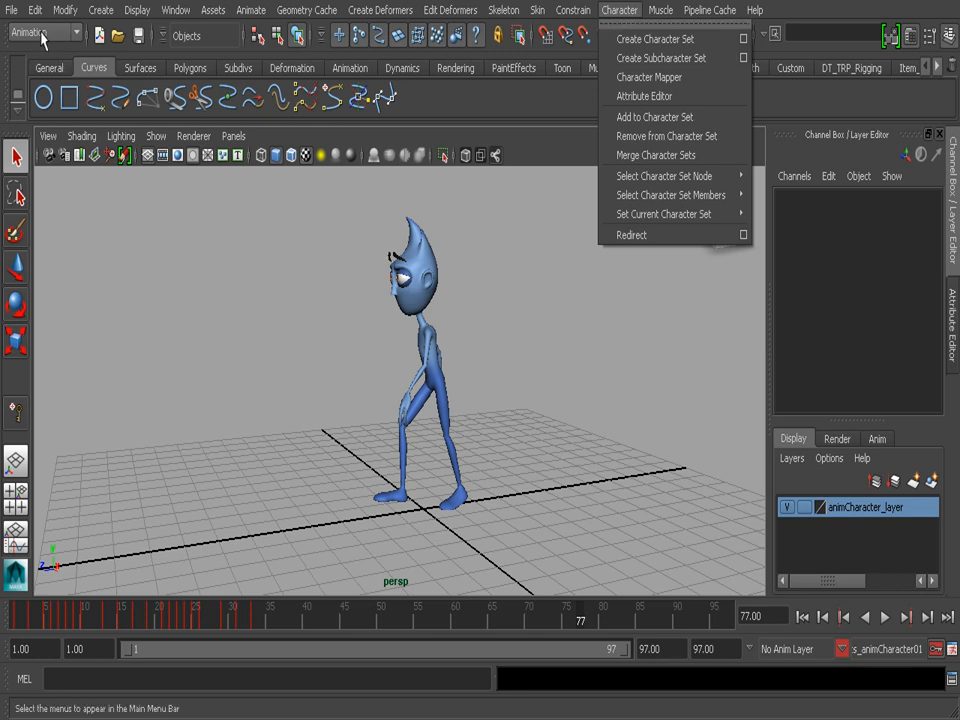
{"action": "mouse_move", "coordinate": [663, 222]}
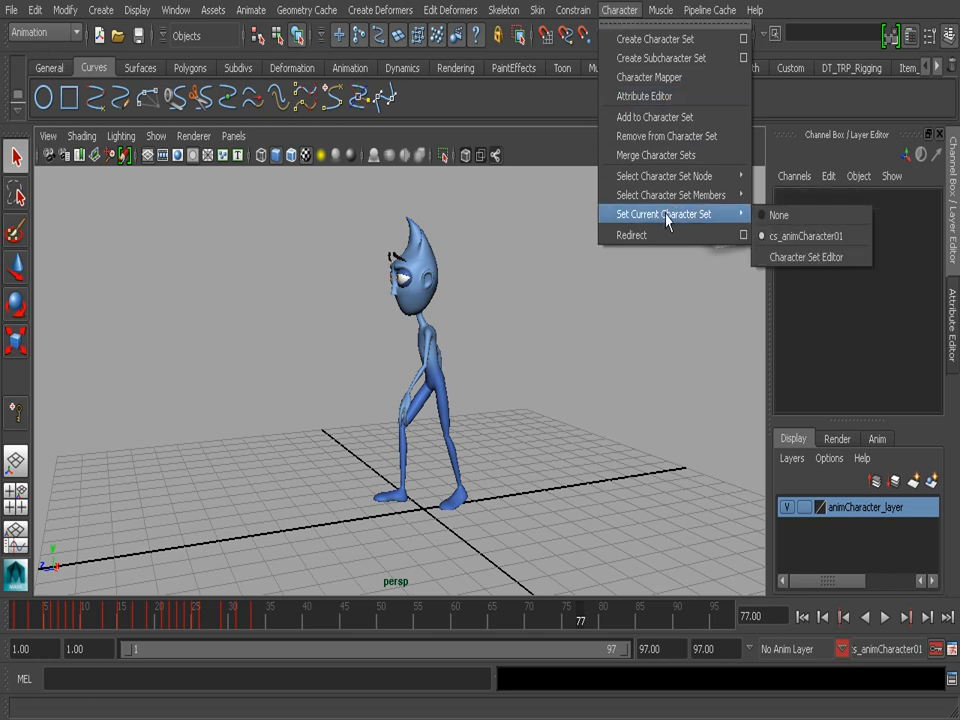
{"action": "left_click", "coordinate": [826, 240]}
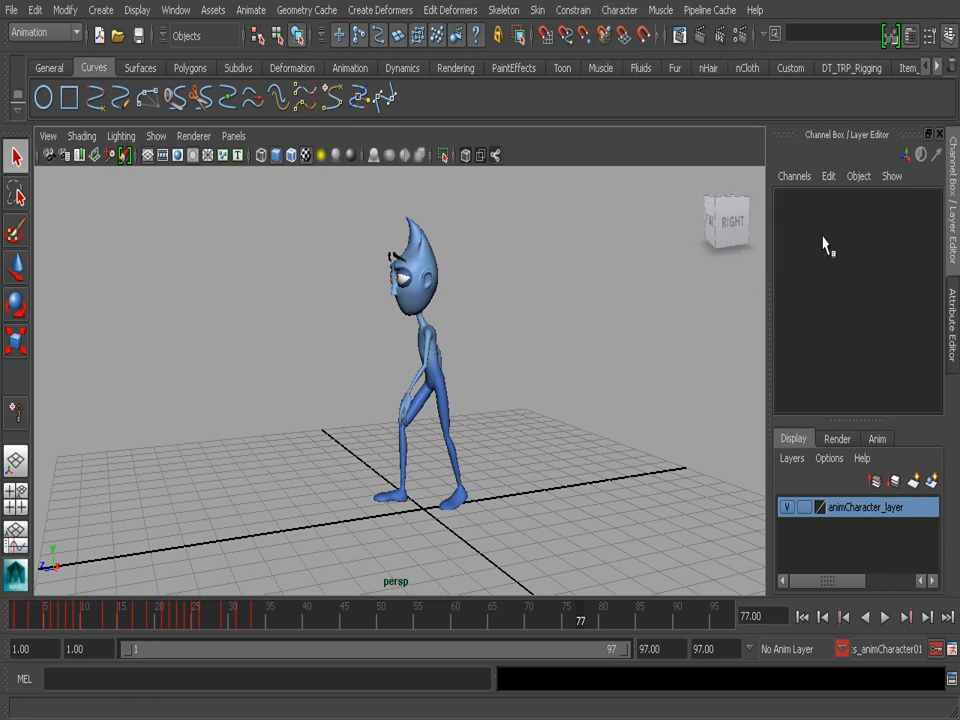
Step: Scrub the walk animation through to frame 33 and display the rig's control curves in the perspective view
{"action": "mouse_move", "coordinate": [30, 620]}
{"action": "left_mouse_down"}
{"action": "mouse_move", "coordinate": [11, 619]}
{"action": "mouse_move", "coordinate": [279, 632]}
{"action": "mouse_move", "coordinate": [256, 634]}
{"action": "left_mouse_up"}
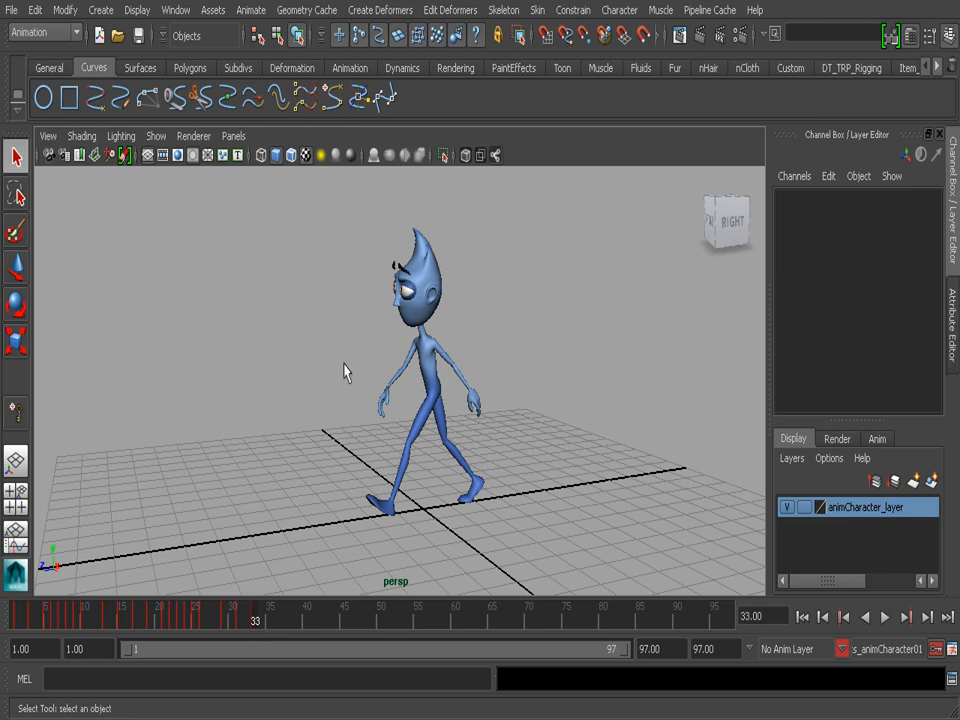
{"action": "left_click", "coordinate": [157, 137]}
{"action": "left_click", "coordinate": [186, 228]}
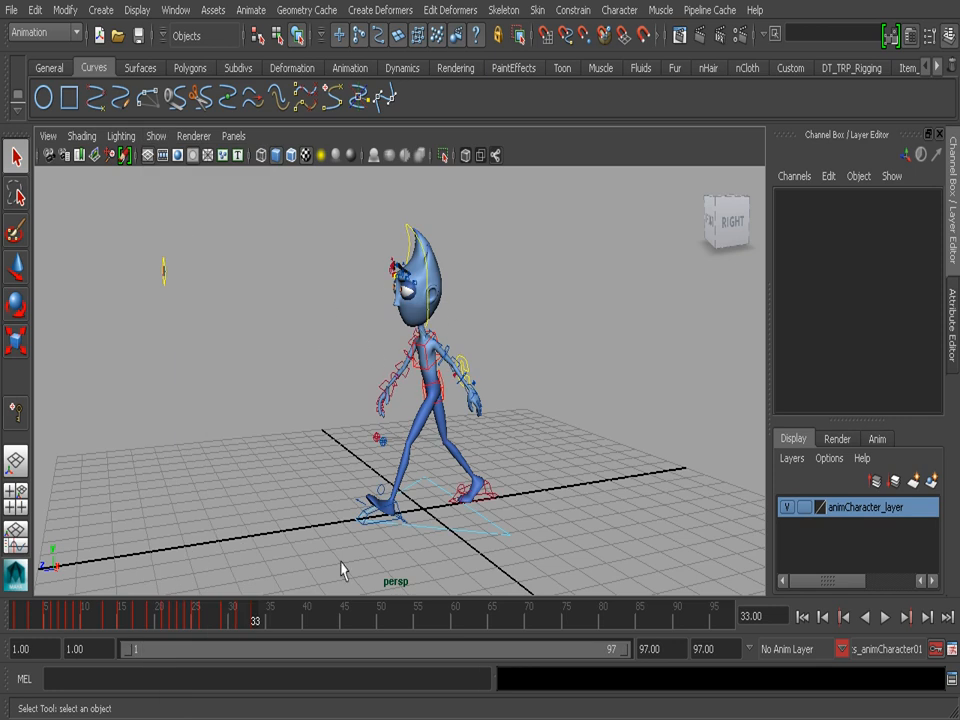
Step: Select several of the rig's control curves, including cc_COG01, to check their keys, and clear the selection
{"action": "mouse_move", "coordinate": [242, 620]}
{"action": "left_mouse_down"}
{"action": "mouse_move", "coordinate": [37, 612]}
{"action": "mouse_move", "coordinate": [243, 621]}
{"action": "left_mouse_up"}
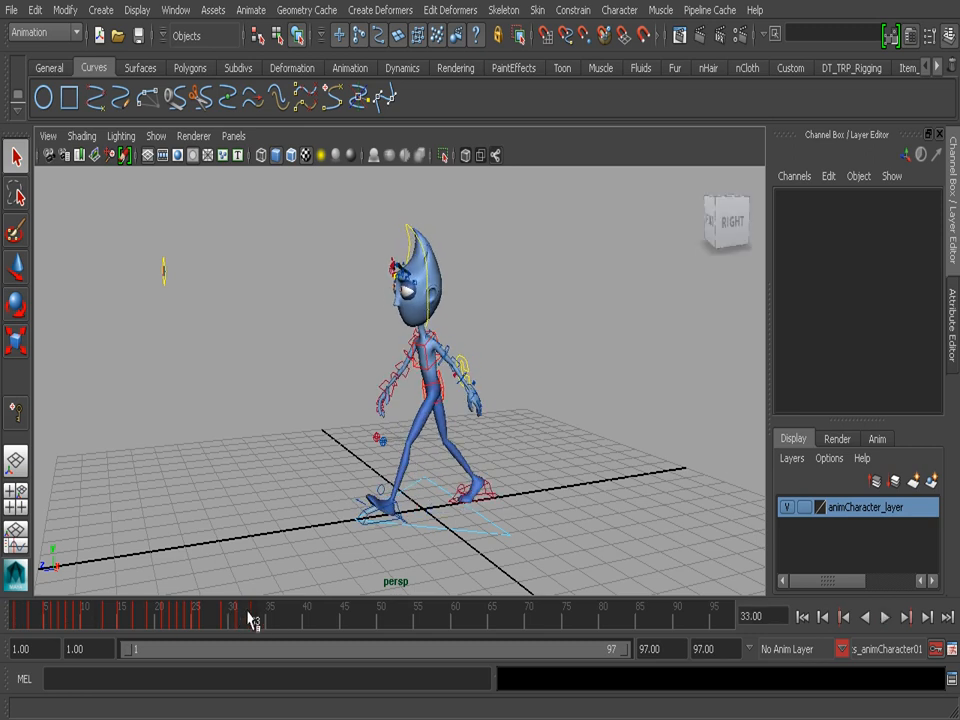
{"action": "left_click", "coordinate": [418, 242]}
{"action": "left_click", "coordinate": [469, 362]}
{"action": "left_click_drag", "start_coordinate": [469, 364], "coordinate": [478, 382]}
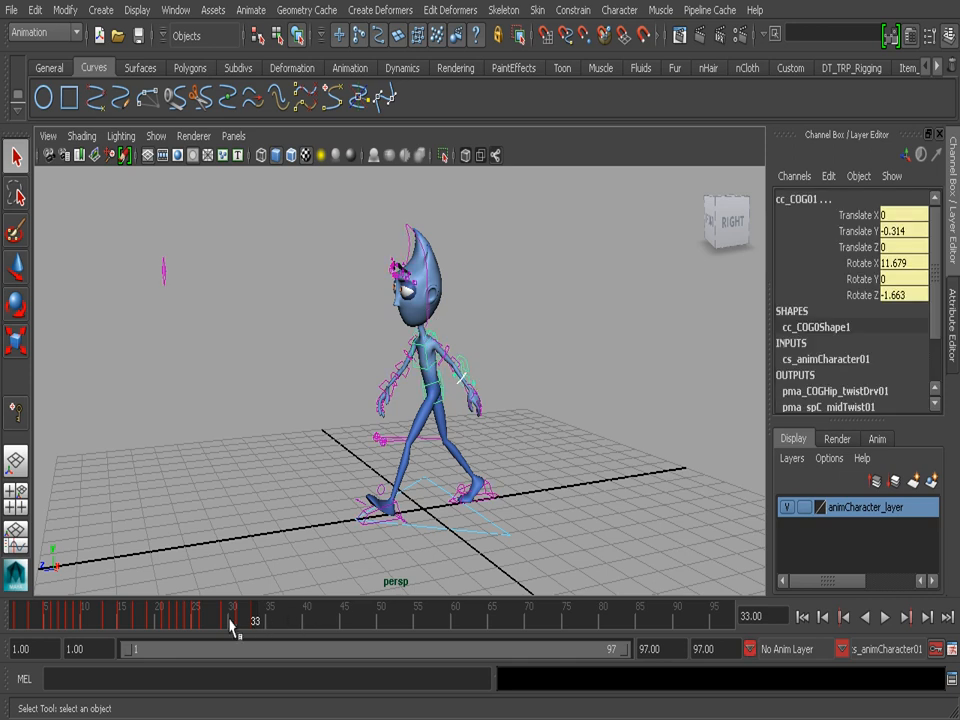
{"action": "left_click", "coordinate": [300, 490]}
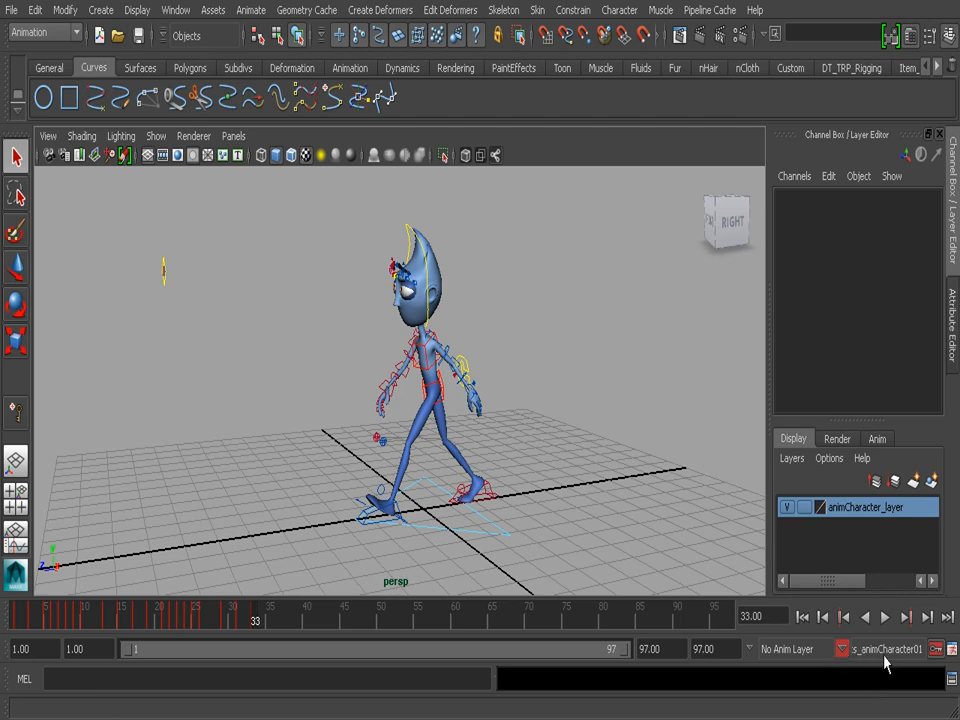
Step: Play the walk cycle from frame 1 and scrub between frames 33 and 17 to compare the poses
{"action": "key", "text": "alt+v"}
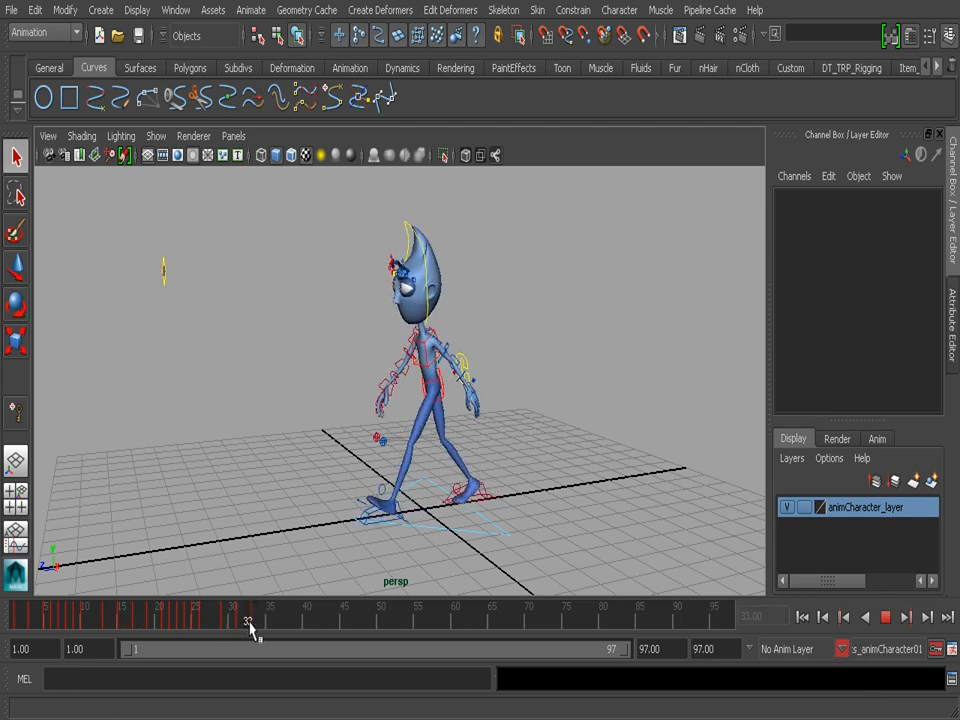
{"action": "left_click", "coordinate": [8, 622]}
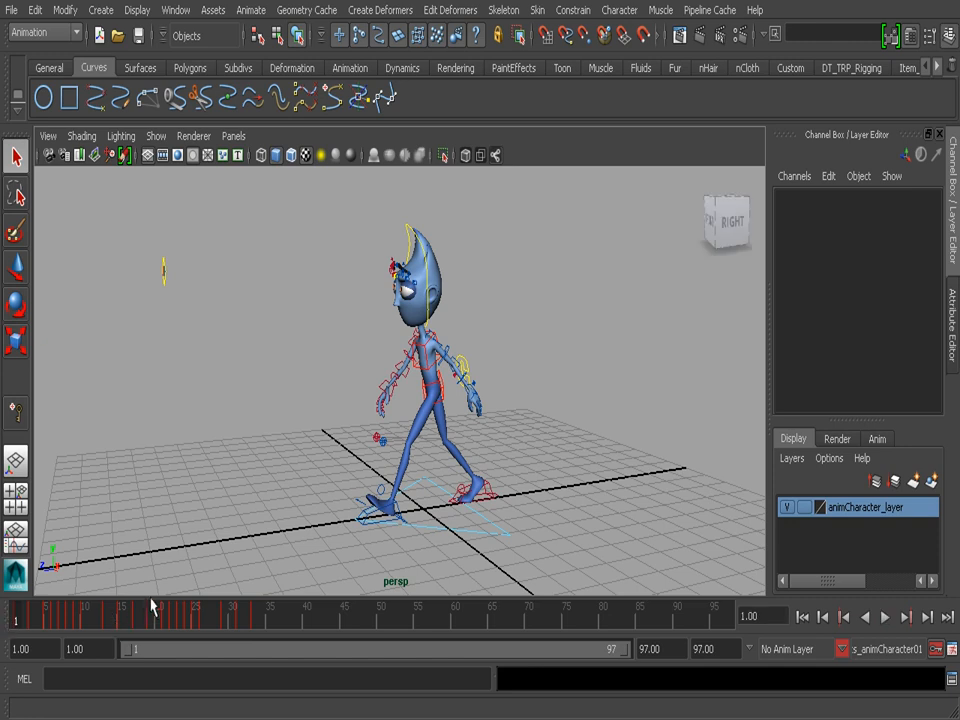
{"action": "key", "text": "alt+v"}
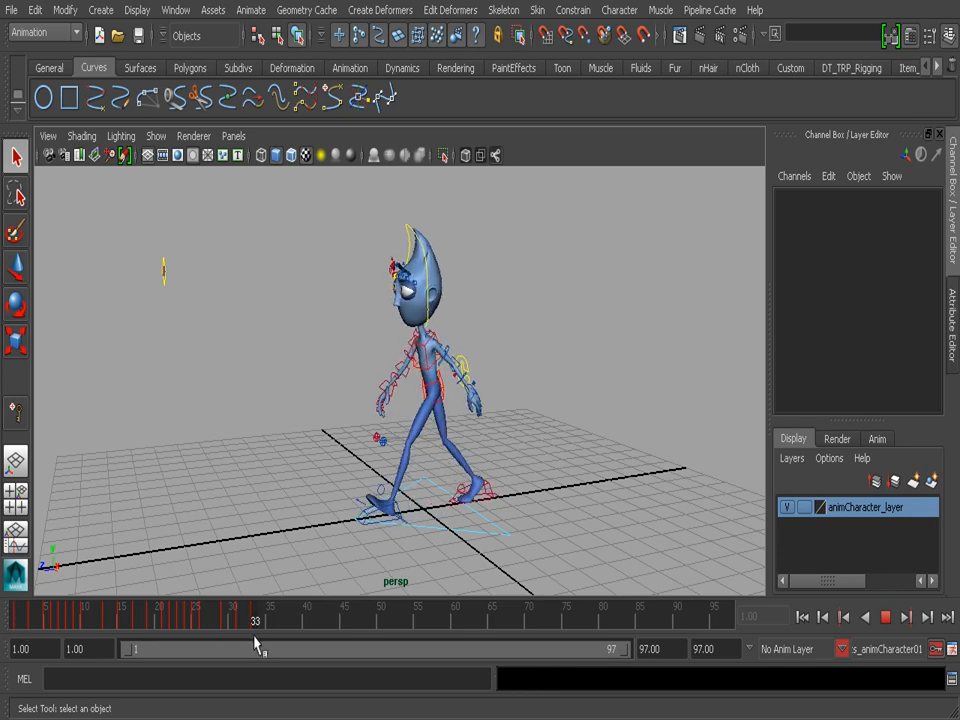
{"action": "mouse_move", "coordinate": [253, 637]}
{"action": "left_mouse_down"}
{"action": "mouse_move", "coordinate": [134, 638]}
{"action": "mouse_move", "coordinate": [254, 643]}
{"action": "mouse_move", "coordinate": [250, 631]}
{"action": "left_mouse_up"}
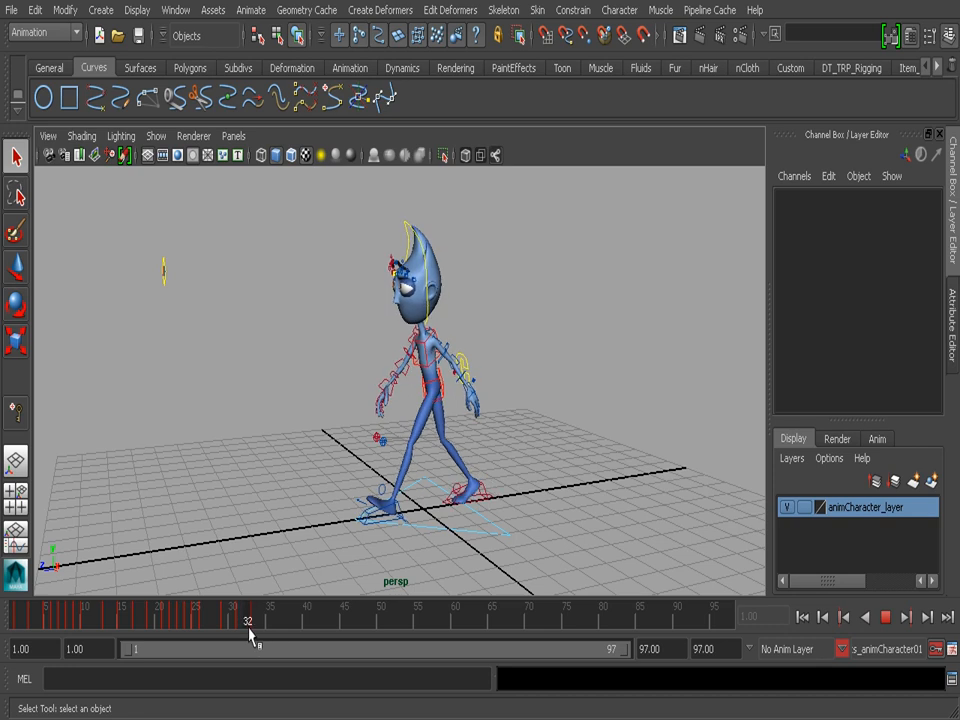
{"action": "left_click_drag", "start_coordinate": [250, 634], "coordinate": [136, 641]}
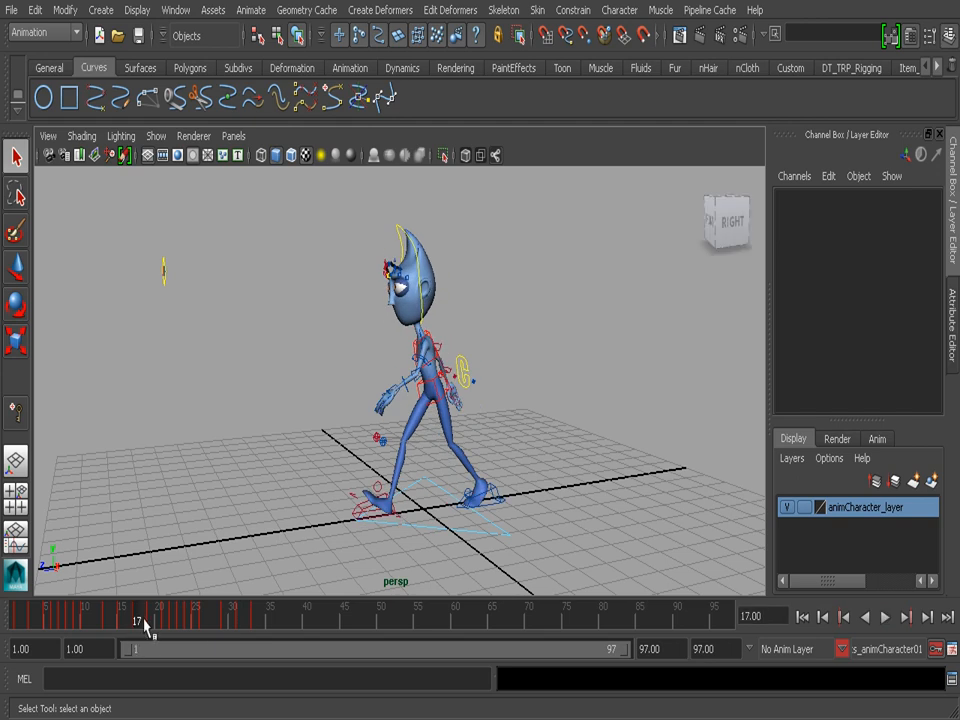
Step: Set the playback end time to 33, preview the walk cycle, and return to frame 1
{"action": "left_click", "coordinate": [664, 651]}
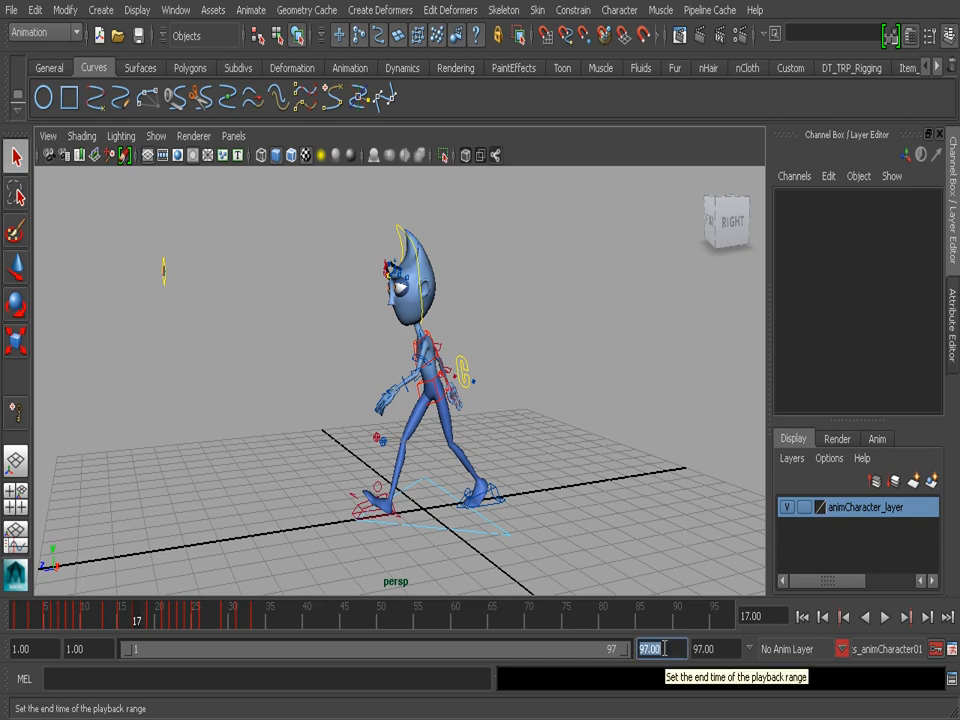
{"action": "type", "text": "33"}
{"action": "key", "text": "Return"}
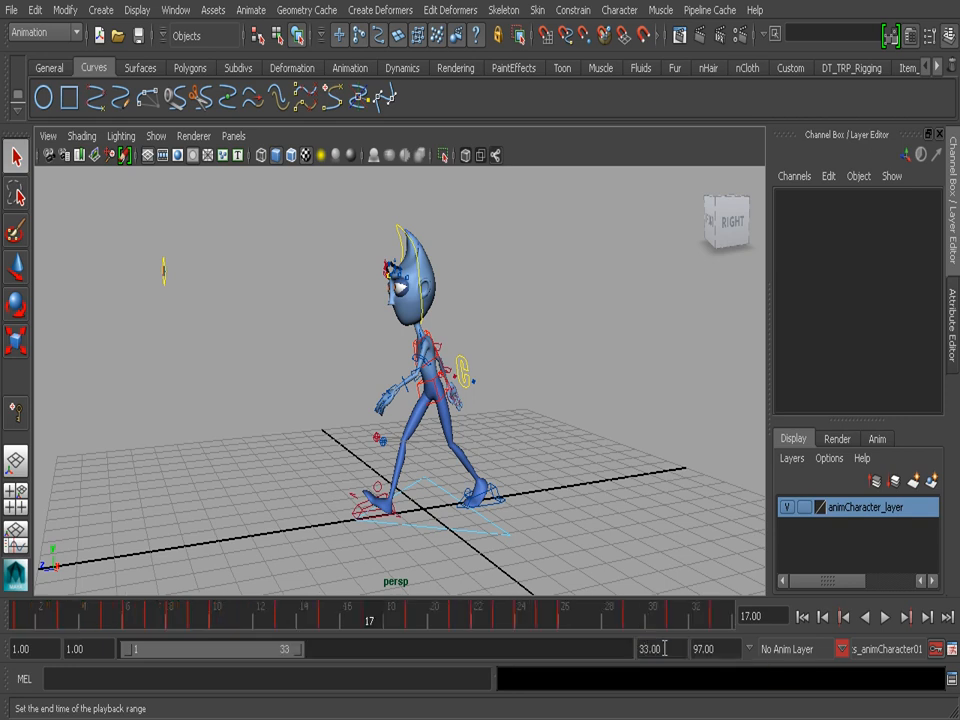
{"action": "key", "text": "alt+v"}
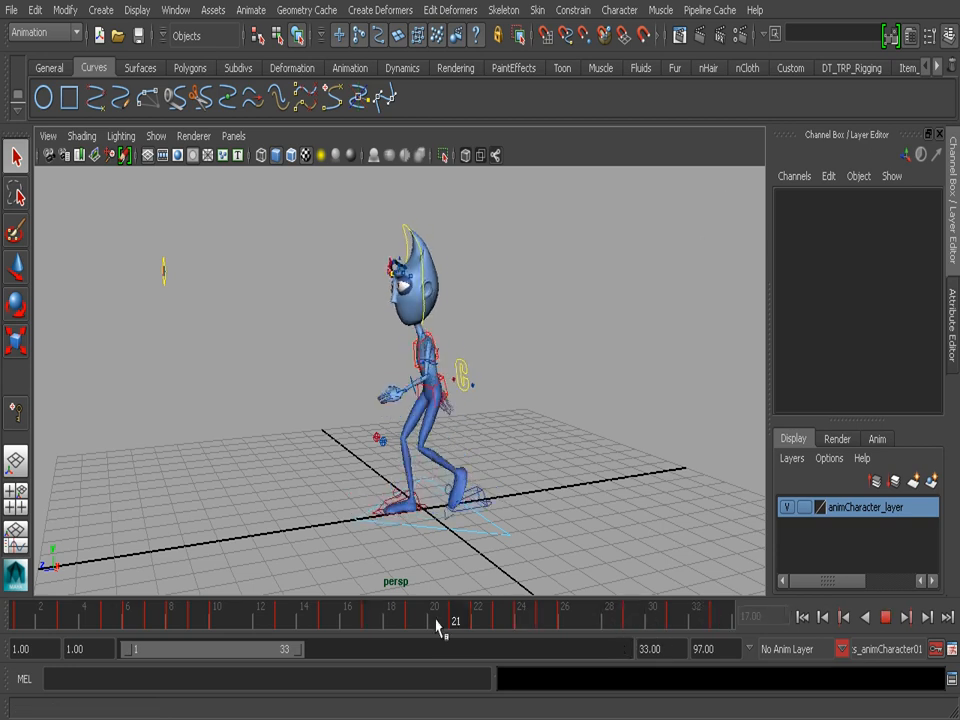
{"action": "left_click_drag", "start_coordinate": [185, 588], "coordinate": [7, 621]}
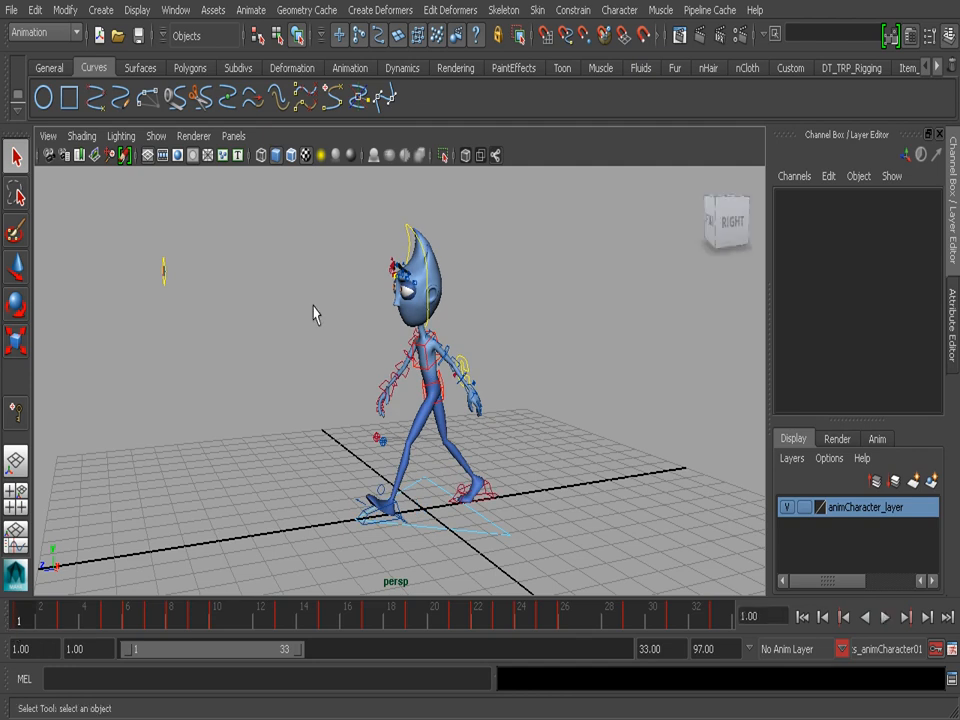
{"action": "left_click", "coordinate": [37, 11]}
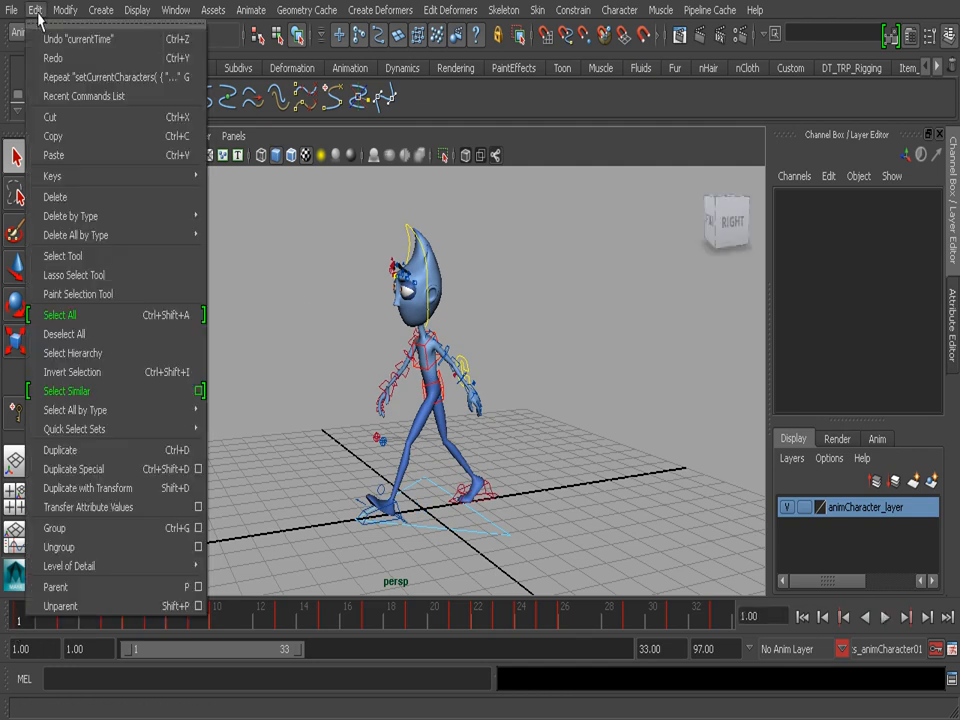
{"action": "mouse_move", "coordinate": [110, 176]}
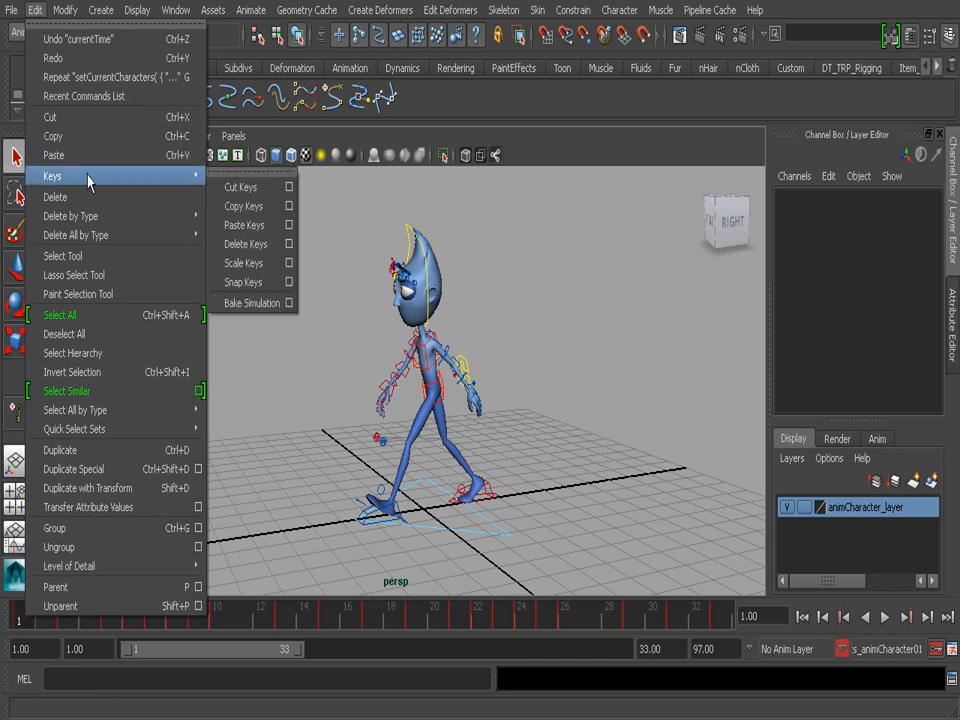
{"action": "left_click", "coordinate": [289, 263]}
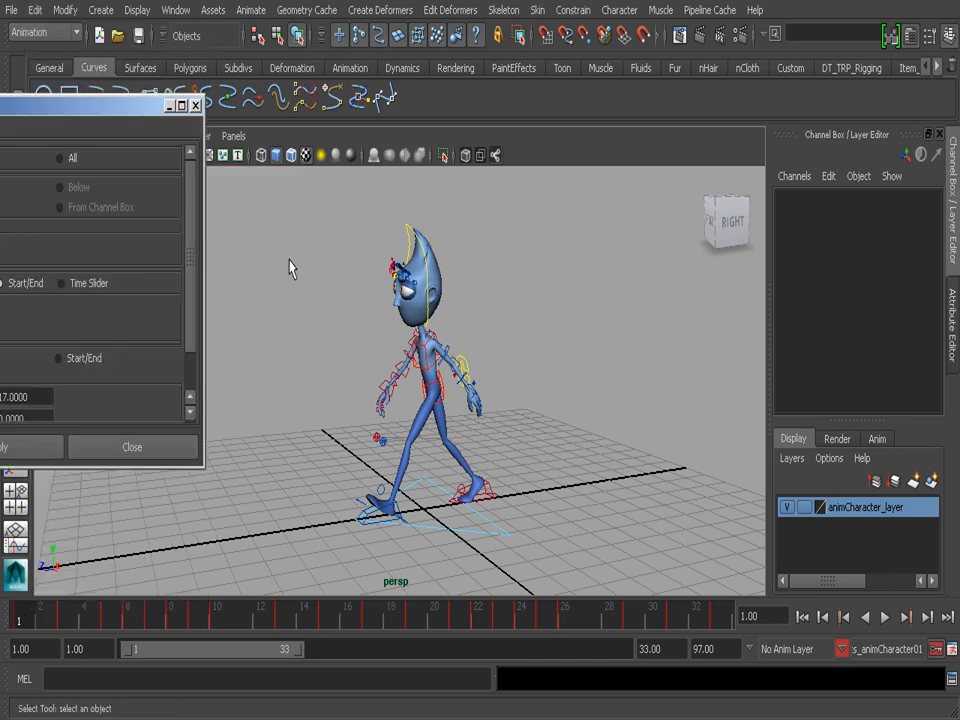
{"action": "left_click_drag", "start_coordinate": [78, 115], "coordinate": [382, 124]}
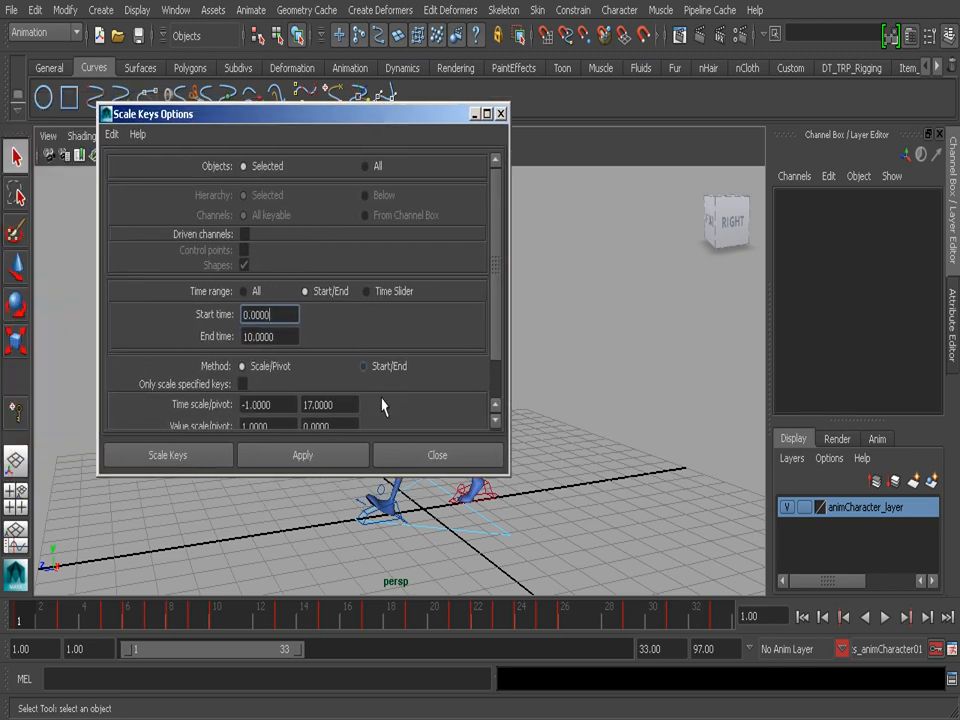
{"action": "scroll", "coordinate": [387, 345], "scroll_direction": "down", "scroll_amount": 2}
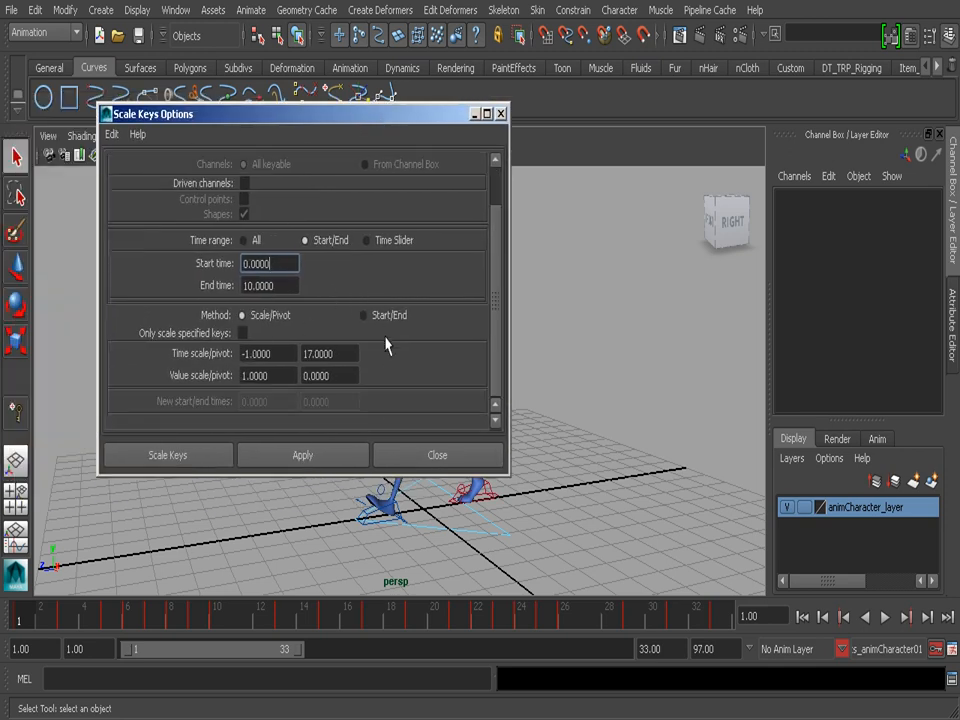
{"action": "left_click", "coordinate": [501, 114]}
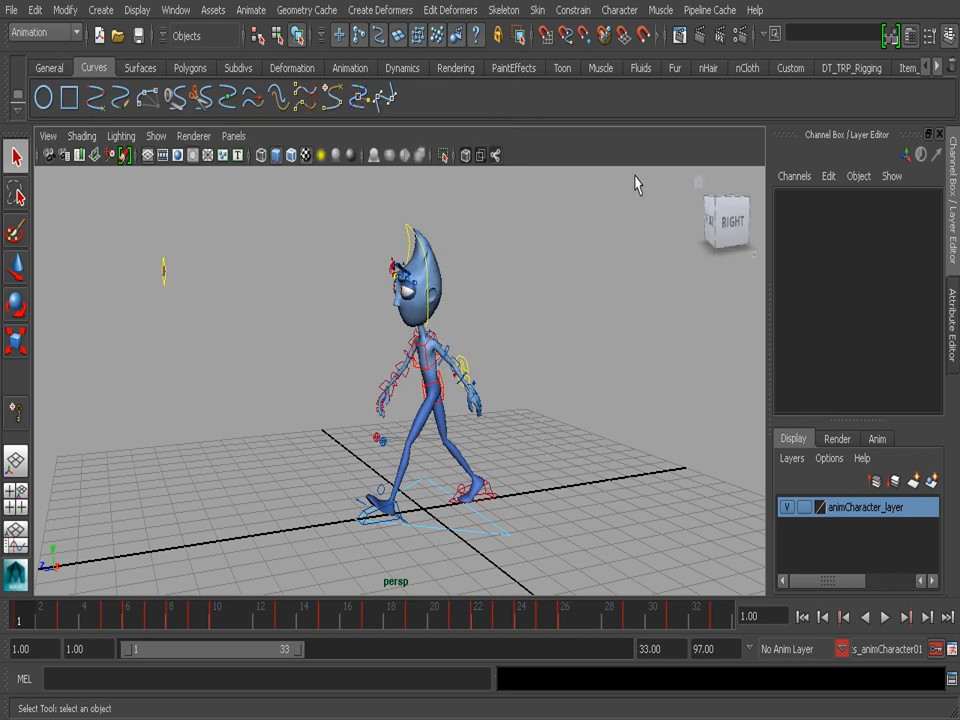
Step: Switch to the perspective and Graph Editor layout and show all animation curves of cs_animCharacter01
{"action": "left_click", "coordinate": [16, 540]}
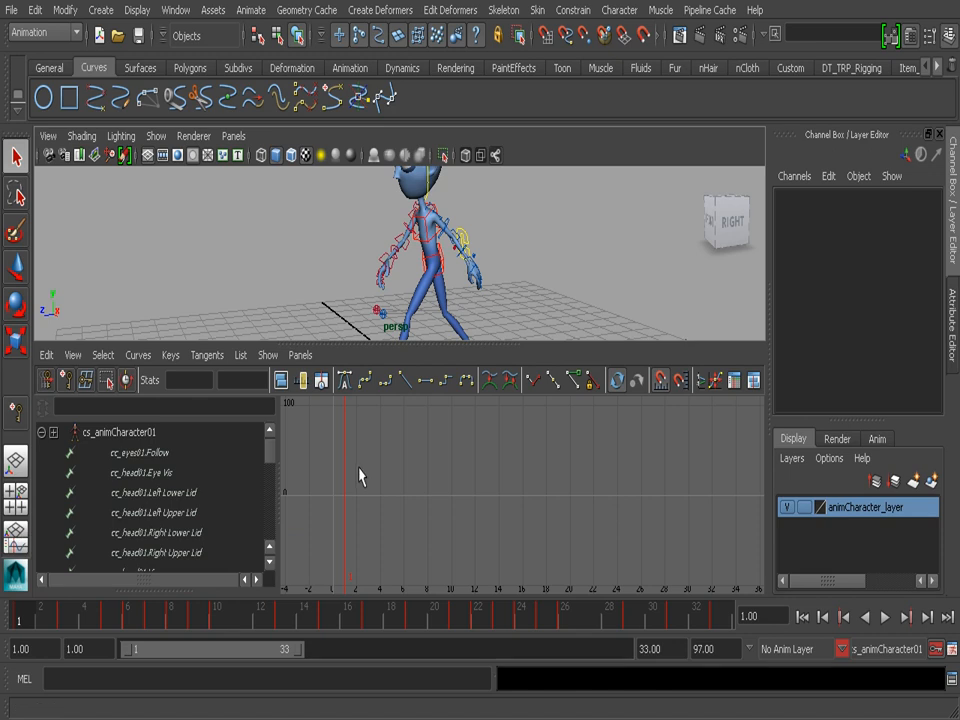
{"action": "left_click", "coordinate": [137, 433]}
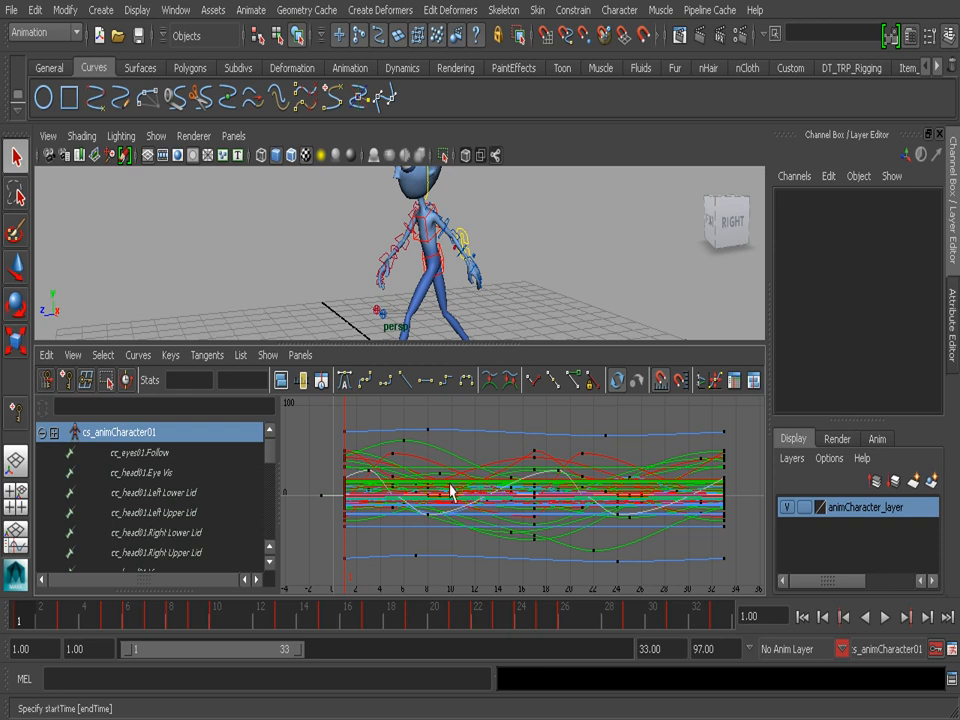
{"action": "key", "text": "alt+v"}
{"action": "key", "text": "alt+shift+v"}
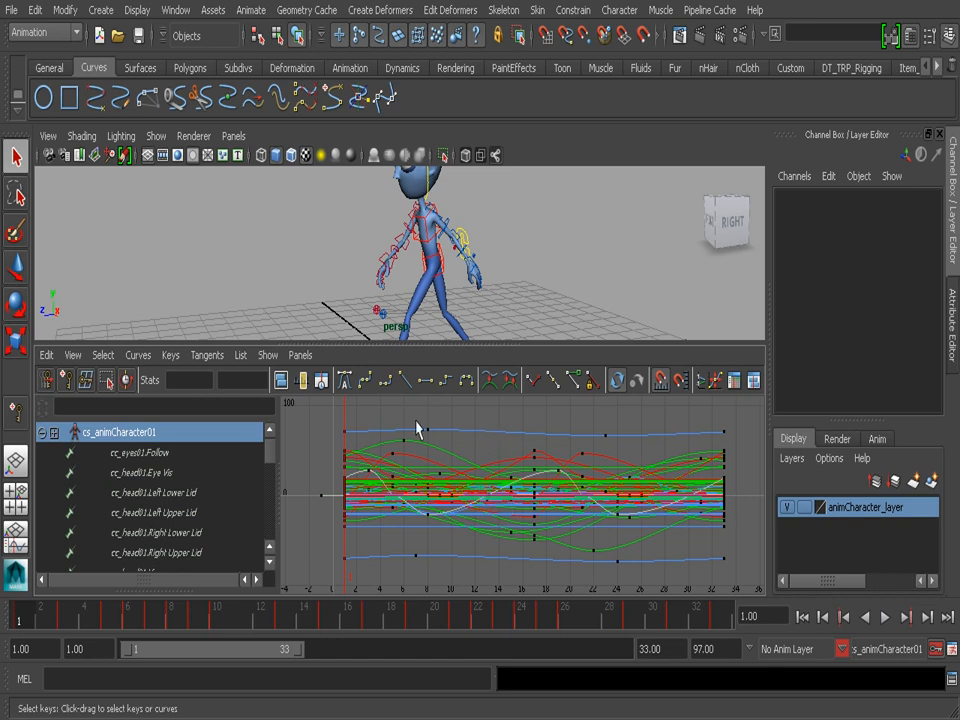
Step: Select the upper keys at frame 17 to examine their curves, frame them, and clear the selection
{"action": "left_click_drag", "start_coordinate": [515, 421], "coordinate": [557, 472]}
{"action": "key", "text": "f"}
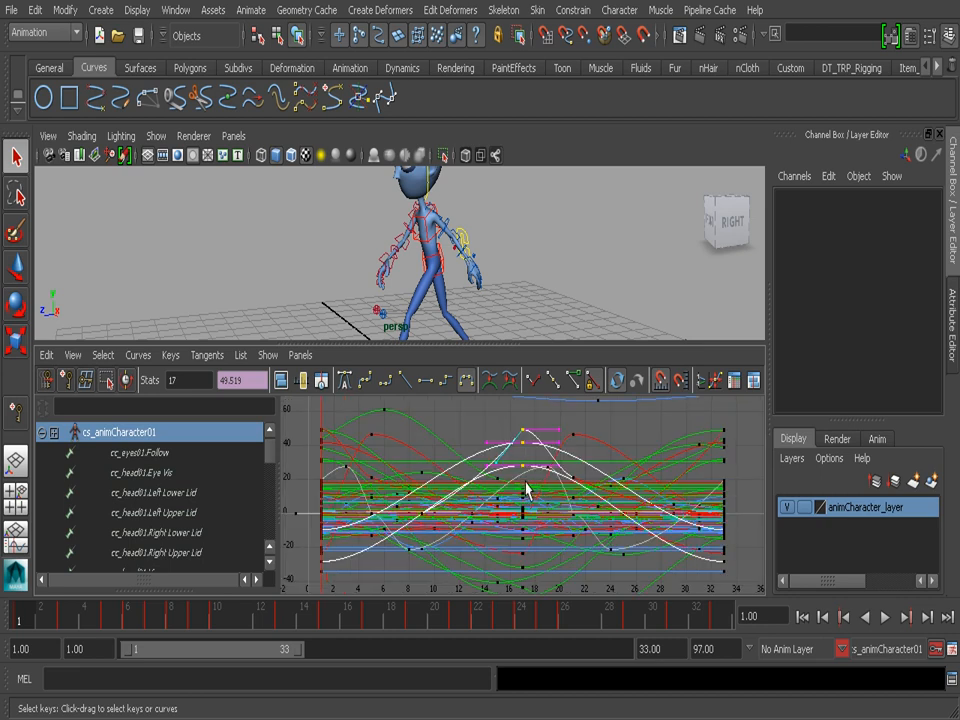
{"action": "key", "text": "a"}
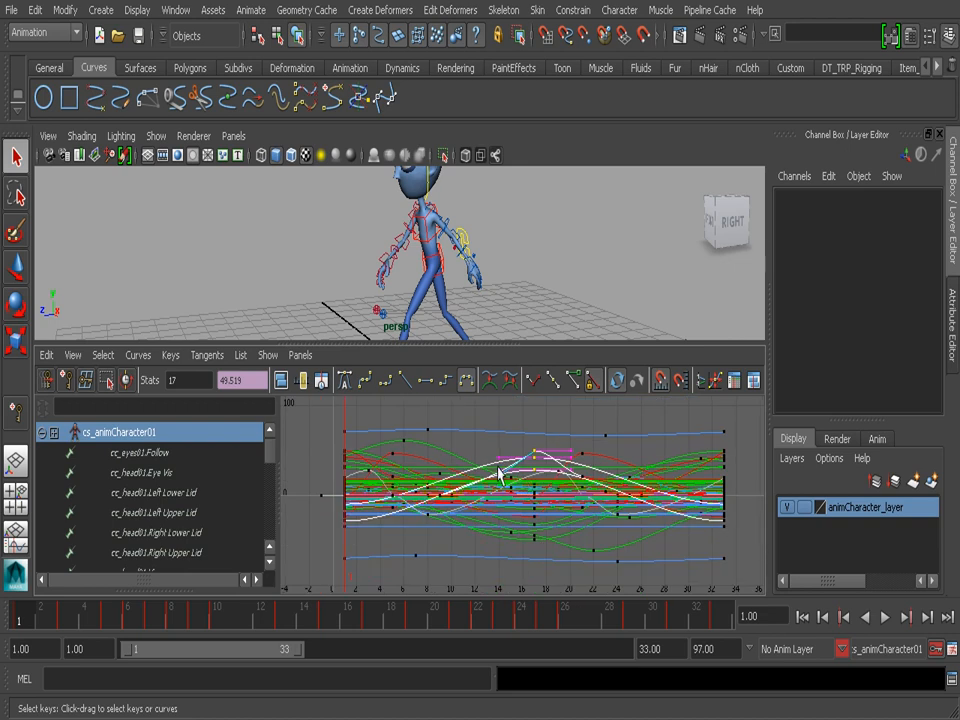
{"action": "left_click", "coordinate": [516, 422]}
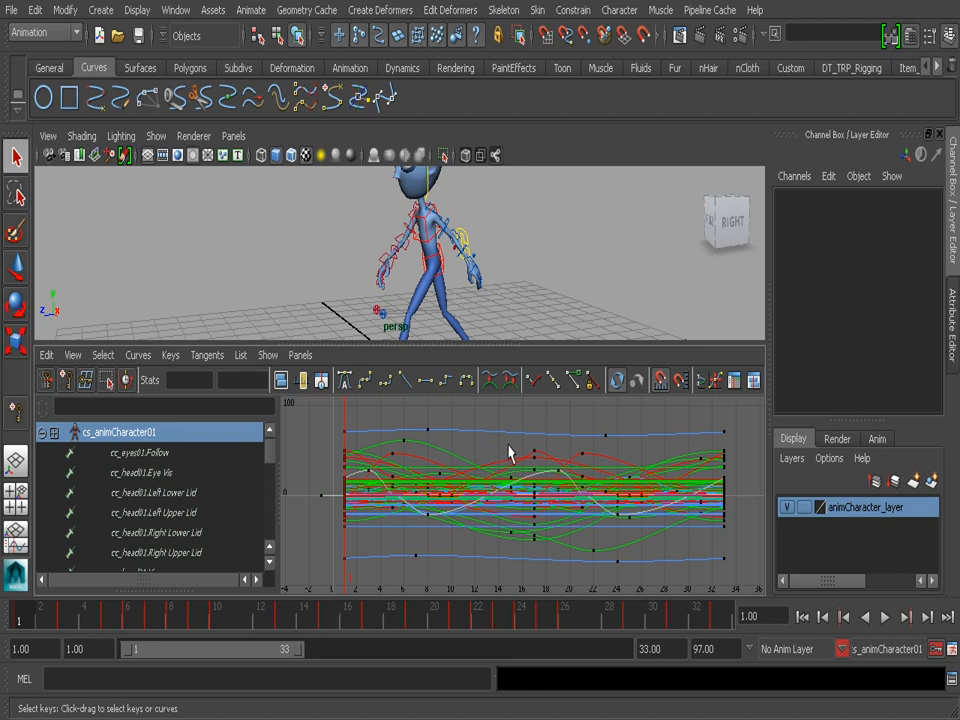
Step: Open the Scale options for the Graph Editor keys and reset all settings to their defaults
{"action": "left_click", "coordinate": [47, 355]}
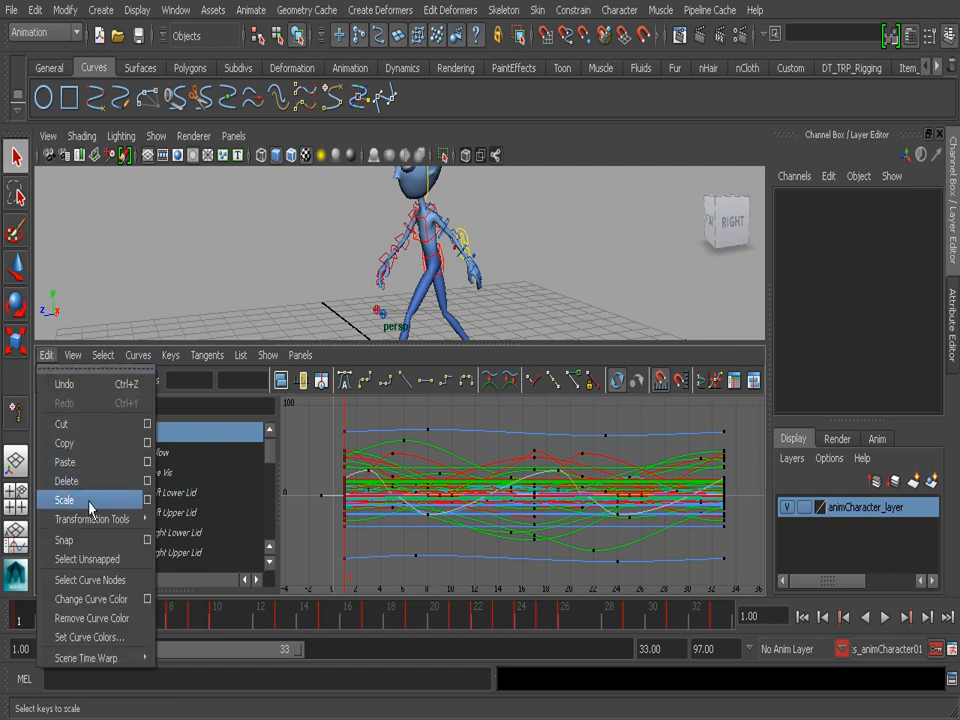
{"action": "left_click", "coordinate": [147, 499]}
{"action": "left_click", "coordinate": [111, 134]}
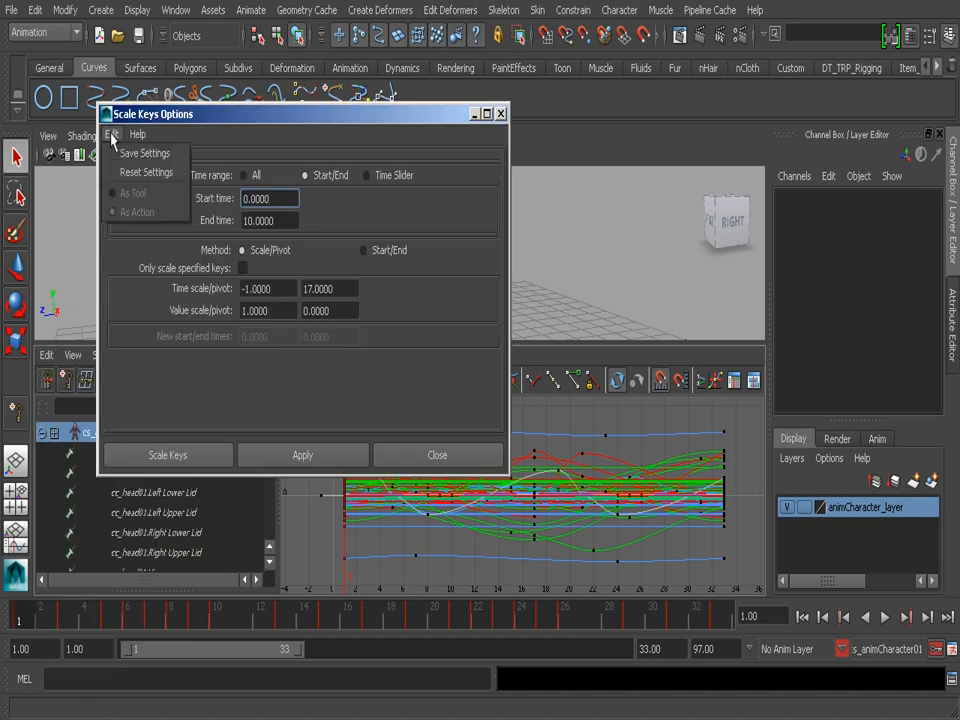
{"action": "left_click", "coordinate": [128, 173]}
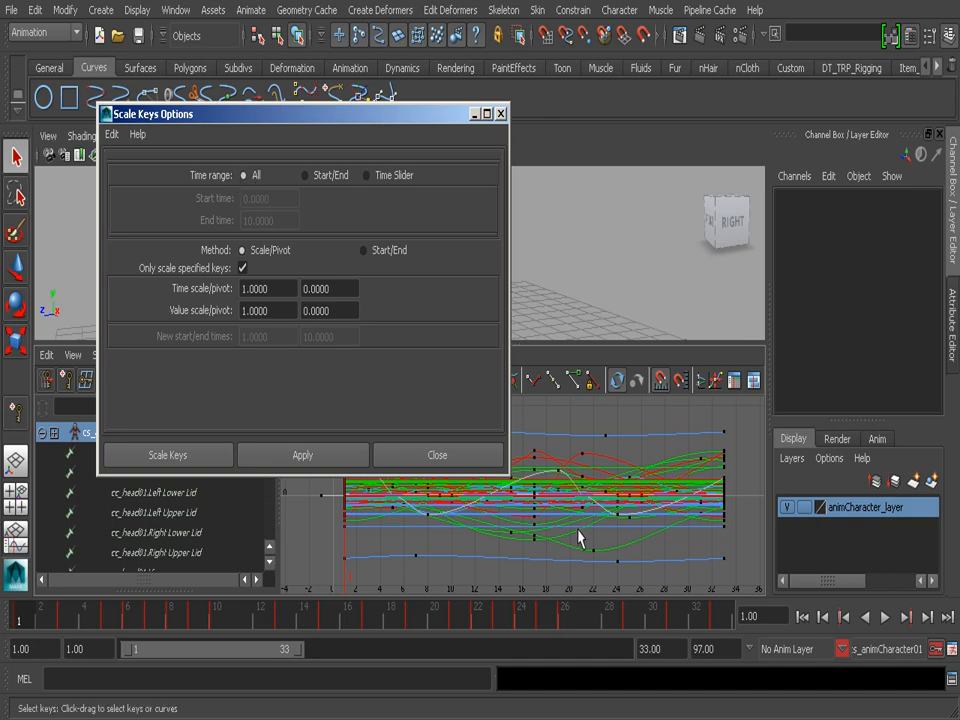
Step: Examine the Start/End and Time Slider time ranges, and compare the Start/End method with Scale/Pivot
{"action": "left_click", "coordinate": [305, 175]}
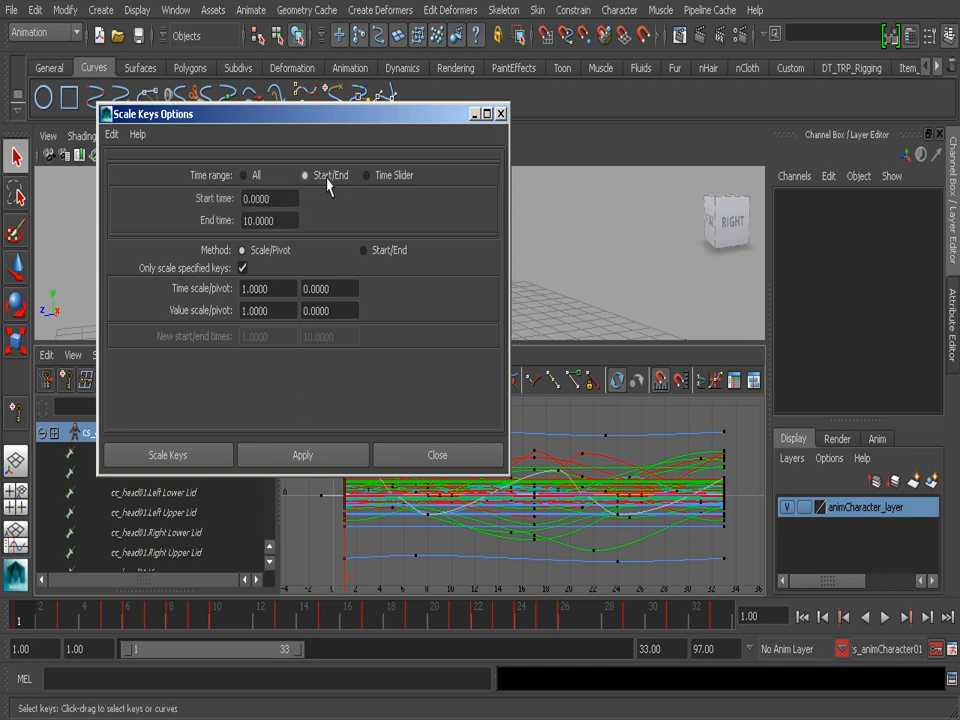
{"action": "left_click", "coordinate": [366, 175]}
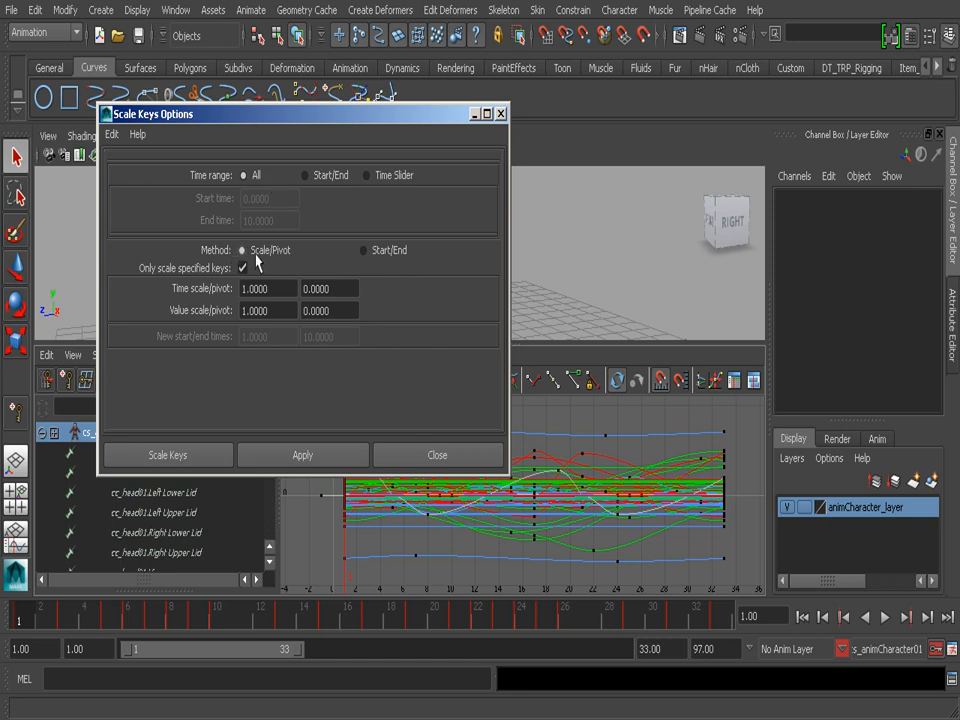
{"action": "left_click", "coordinate": [405, 255]}
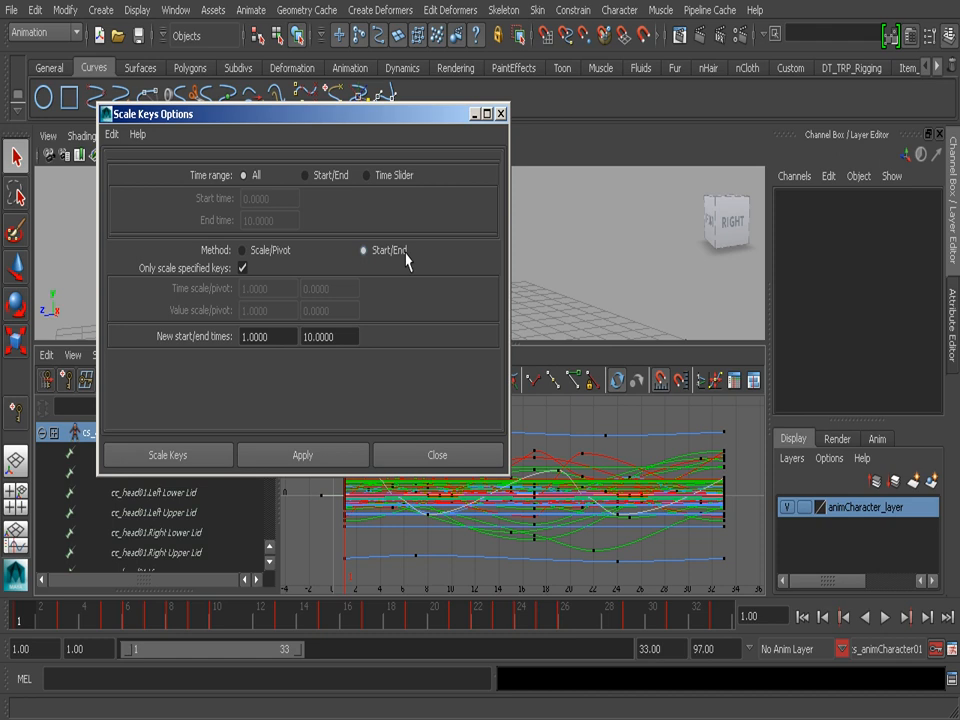
{"action": "left_click", "coordinate": [266, 252]}
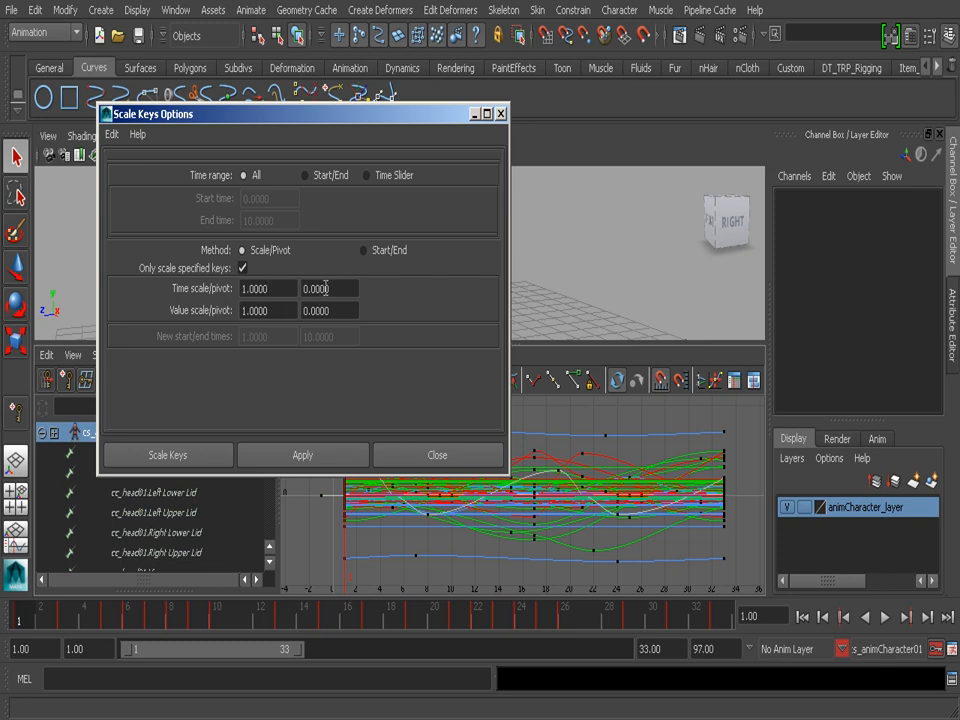
Step: Scale all keys with the Start/End method to frames 1 to 10, and scrub the compressed walk cycle
{"action": "left_click", "coordinate": [365, 251]}
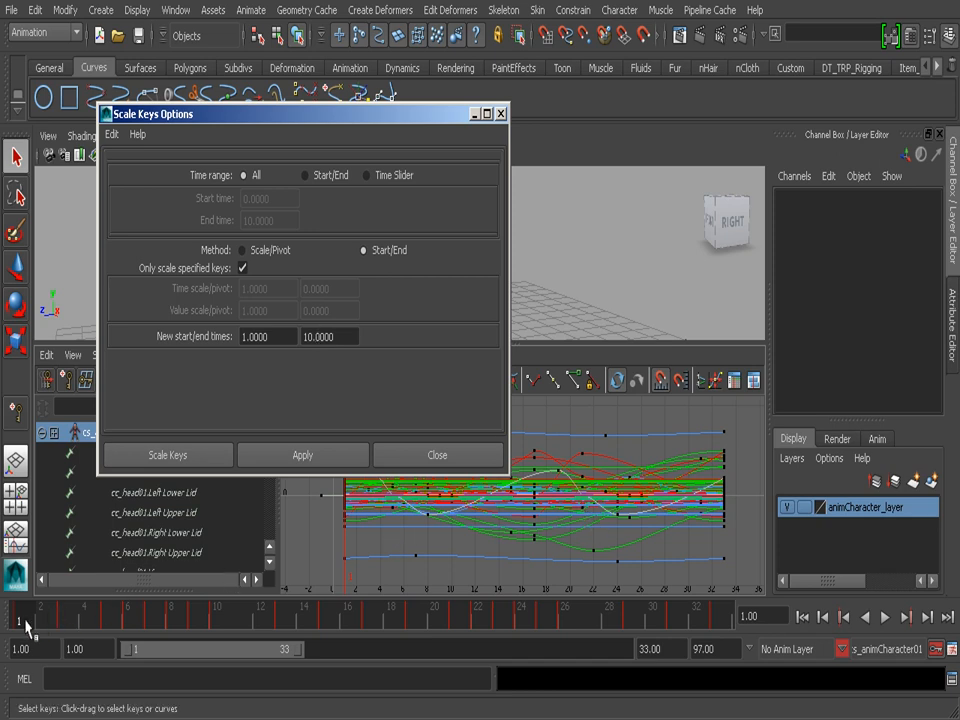
{"action": "left_click", "coordinate": [305, 457]}
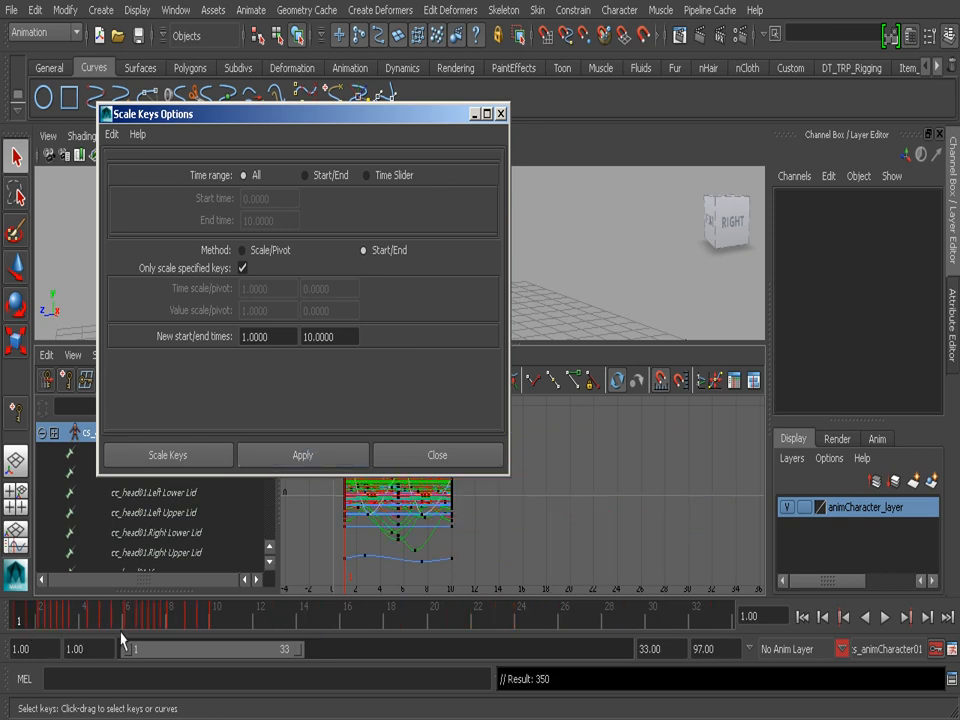
{"action": "mouse_move", "coordinate": [18, 638]}
{"action": "left_mouse_down"}
{"action": "mouse_move", "coordinate": [224, 643]}
{"action": "mouse_move", "coordinate": [4, 621]}
{"action": "mouse_move", "coordinate": [216, 639]}
{"action": "mouse_move", "coordinate": [112, 630]}
{"action": "left_mouse_up"}
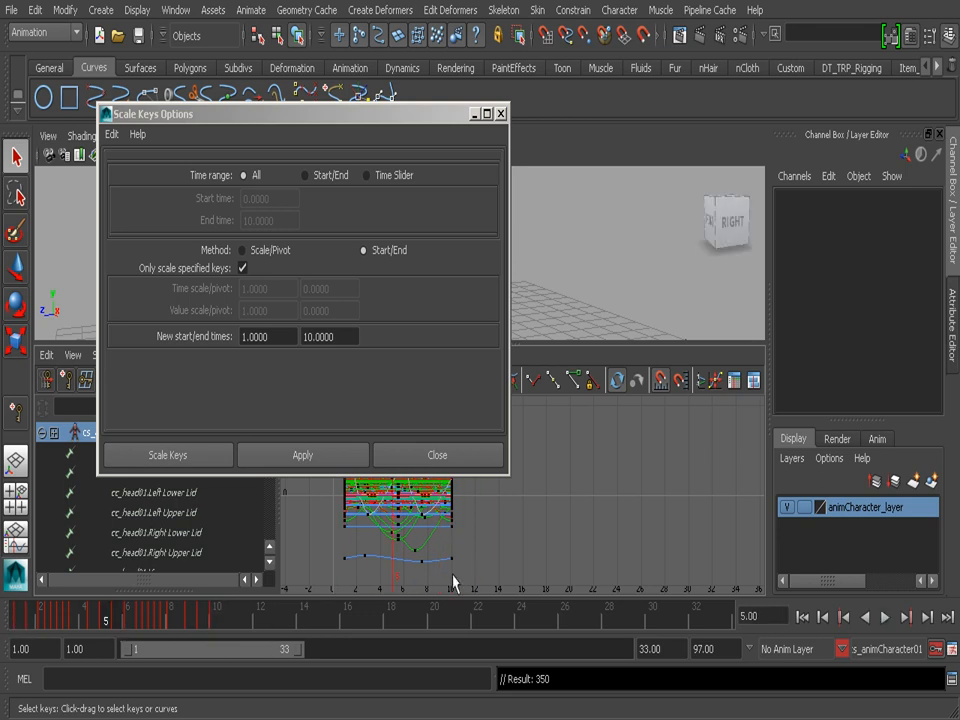
{"action": "middle_click_drag", "start_coordinate": [514, 510], "coordinate": [654, 542], "text": "alt"}
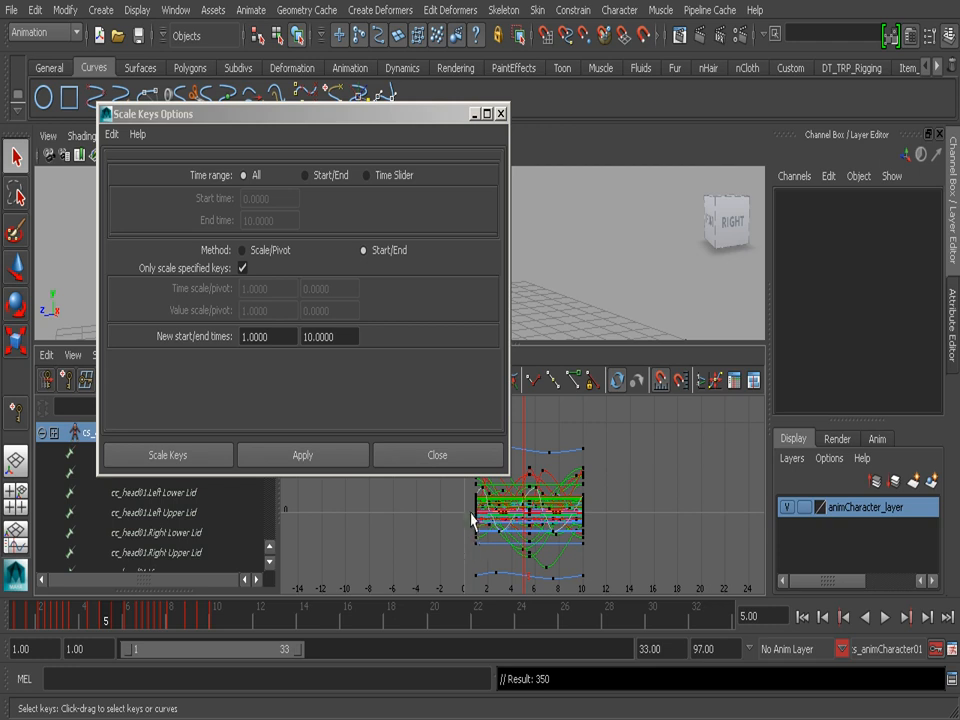
{"action": "middle_click_drag", "start_coordinate": [476, 515], "coordinate": [500, 498], "text": "alt"}
Step: Set the new end time to 33, apply the scaling to all keys, and scrub to frame 33
{"action": "double_click", "coordinate": [343, 337]}
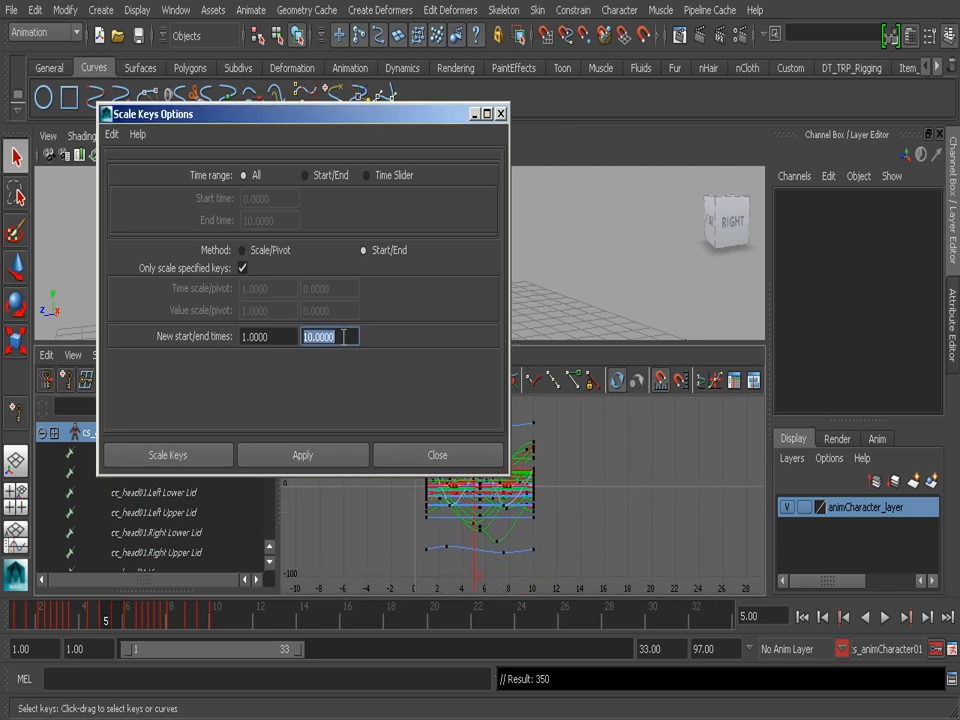
{"action": "type", "text": "33"}
{"action": "left_click", "coordinate": [305, 458]}
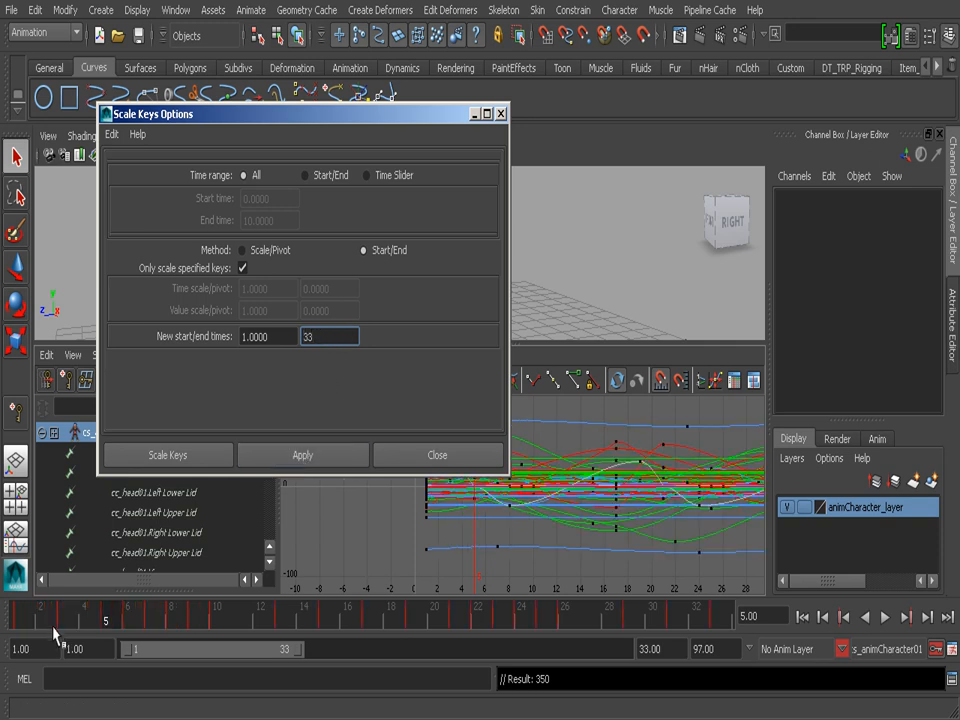
{"action": "left_click_drag", "start_coordinate": [36, 621], "coordinate": [724, 700]}
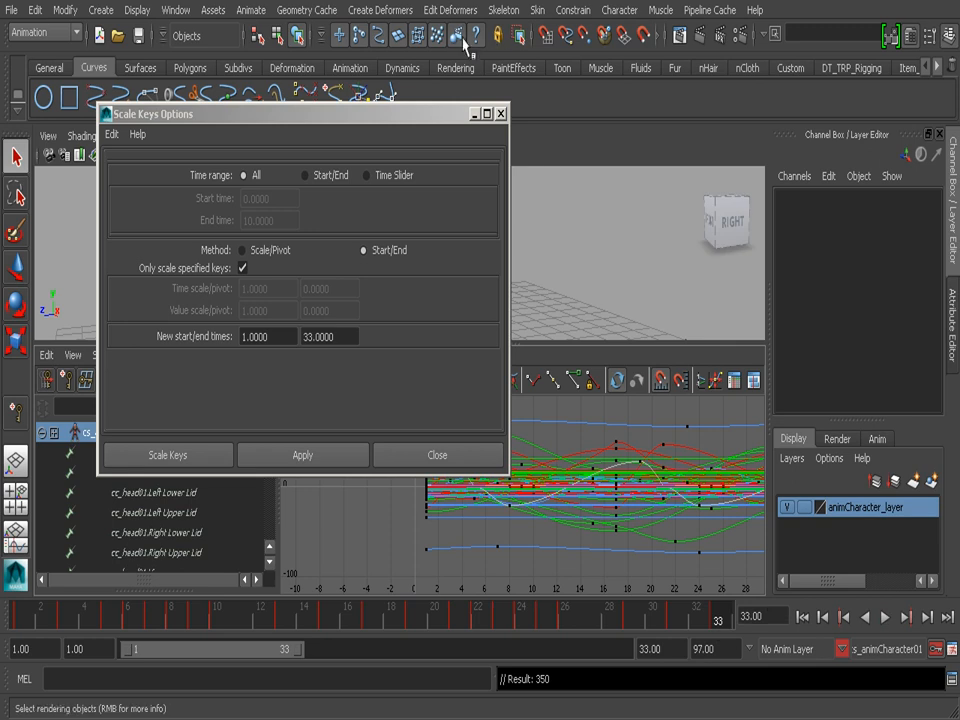
Step: Close the Scale Keys options, play back the rescaled walk cycle to check it, and return to frame 1
{"action": "left_click", "coordinate": [500, 113]}
{"action": "left_click", "coordinate": [886, 618]}
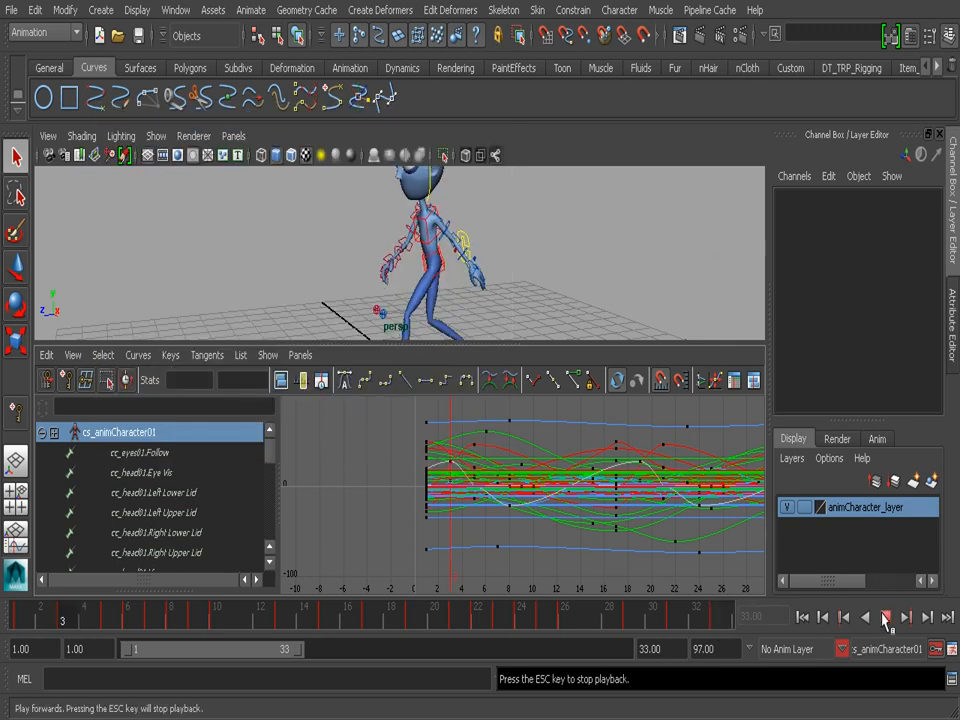
{"action": "left_click", "coordinate": [886, 618]}
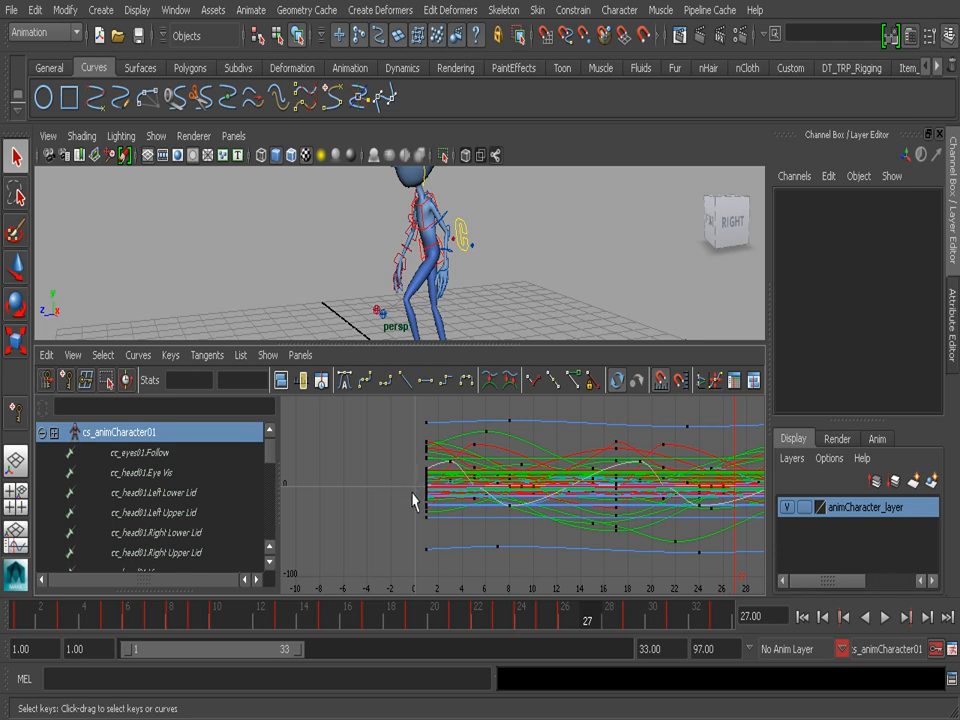
{"action": "middle_click_drag", "start_coordinate": [418, 487], "coordinate": [362, 485], "text": "alt"}
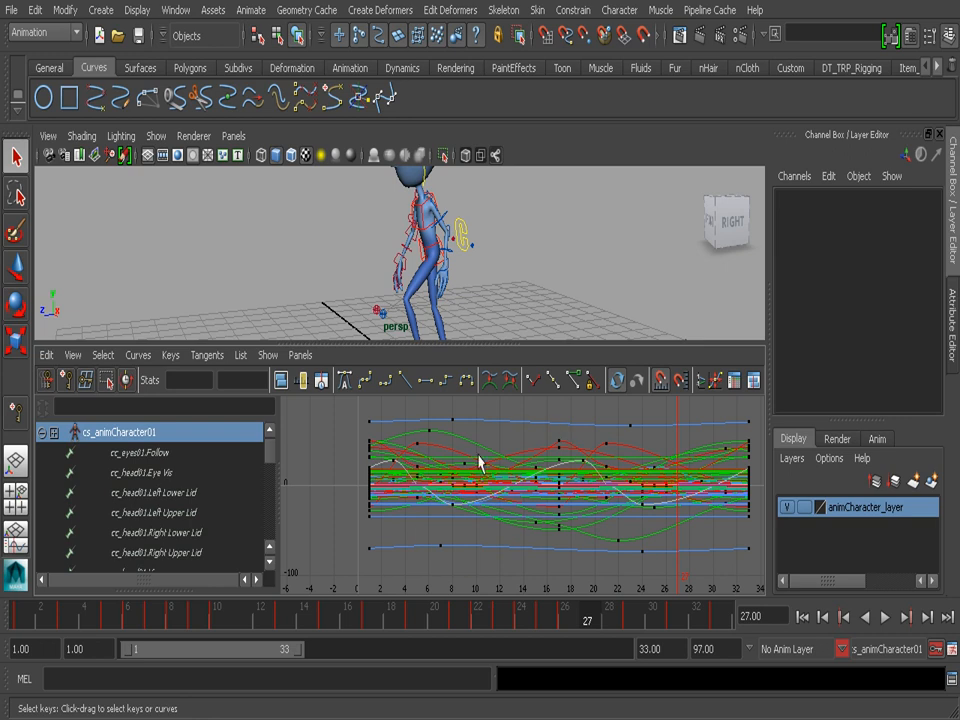
{"action": "key", "text": "alt+v"}
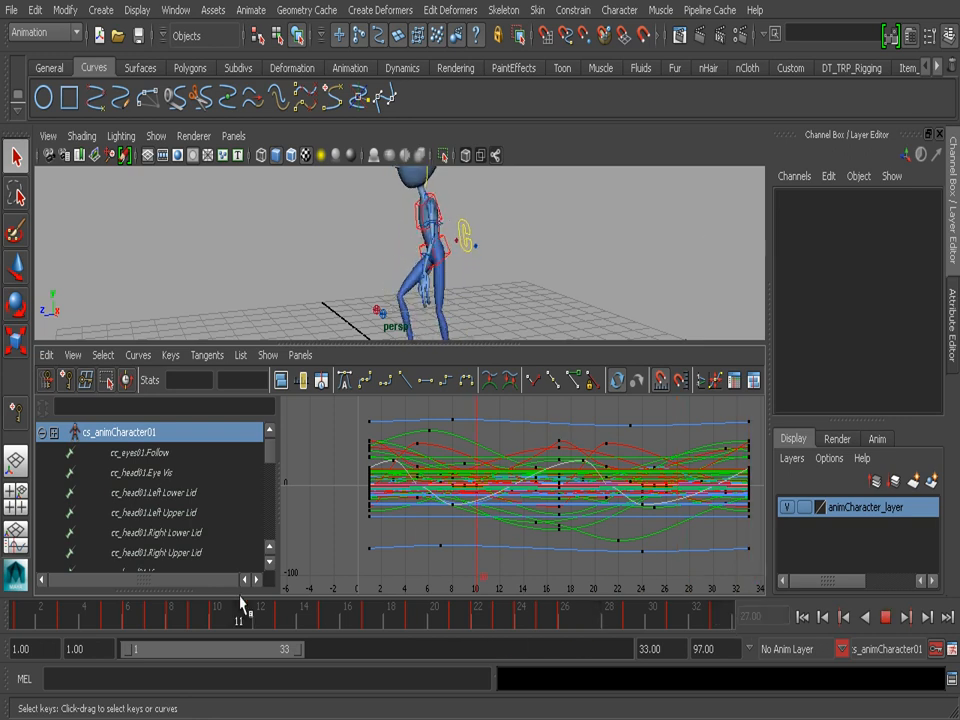
{"action": "key", "text": "alt+v"}
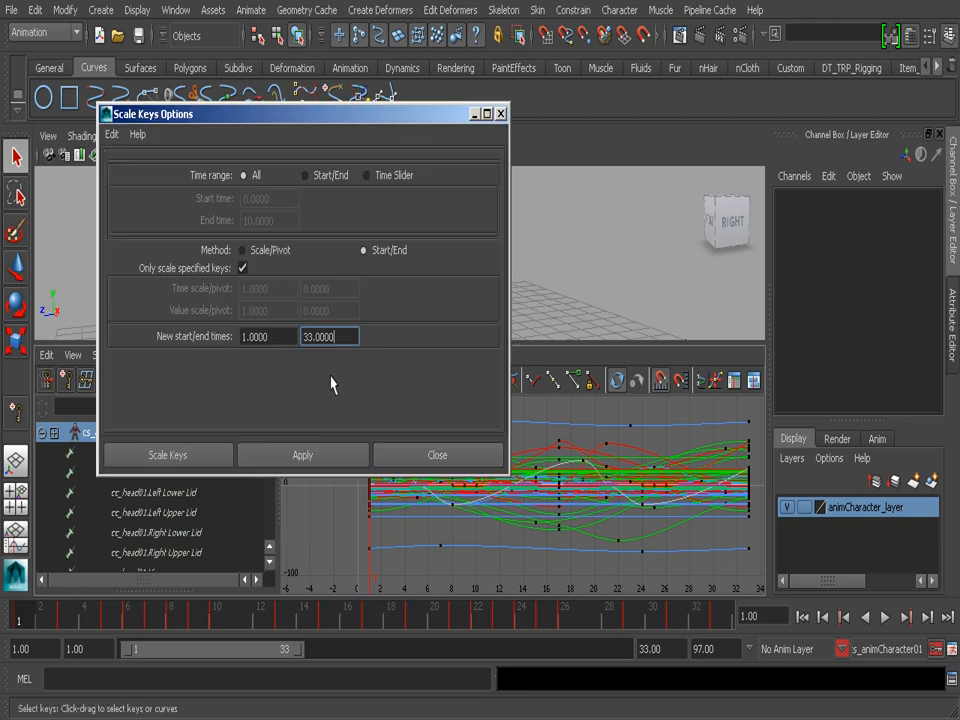
Step: Compare the settings of the Scale/Pivot and Start/End methods, and leave Scale/Pivot selected
{"action": "left_click", "coordinate": [312, 251]}
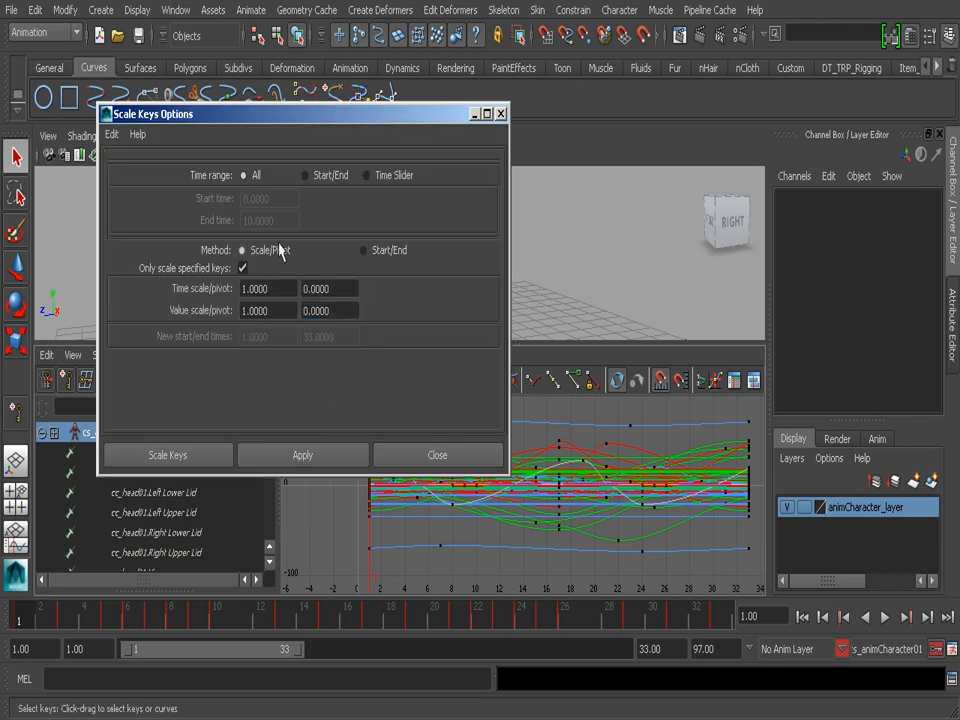
{"action": "left_click", "coordinate": [378, 251]}
{"action": "left_click", "coordinate": [268, 251]}
{"action": "left_click", "coordinate": [390, 253]}
{"action": "left_click", "coordinate": [254, 253]}
{"action": "left_click", "coordinate": [403, 252]}
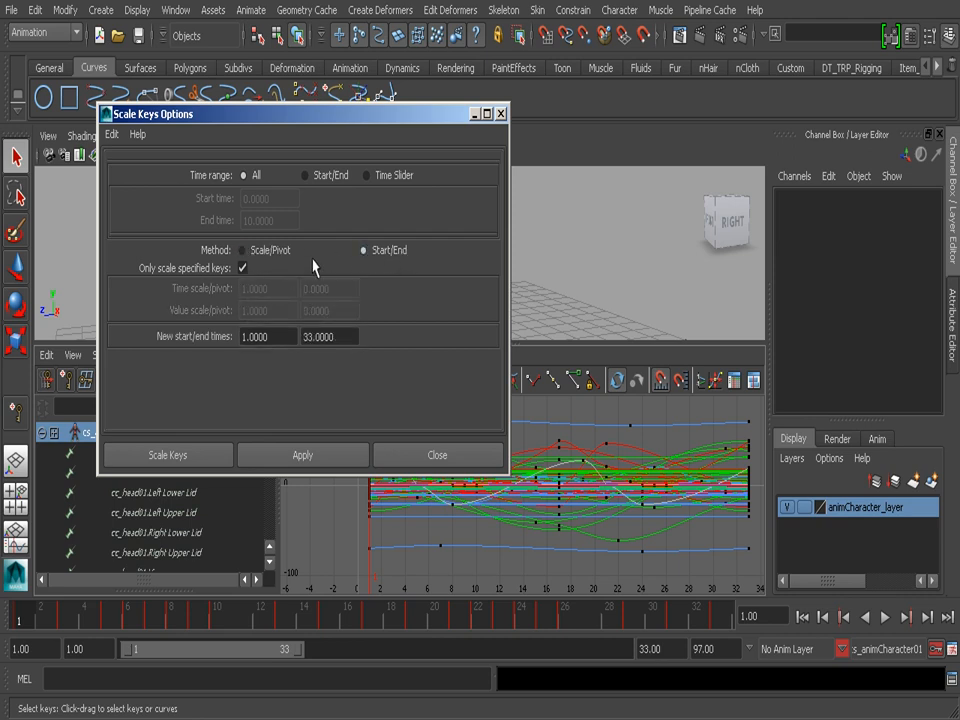
{"action": "left_click", "coordinate": [254, 251]}
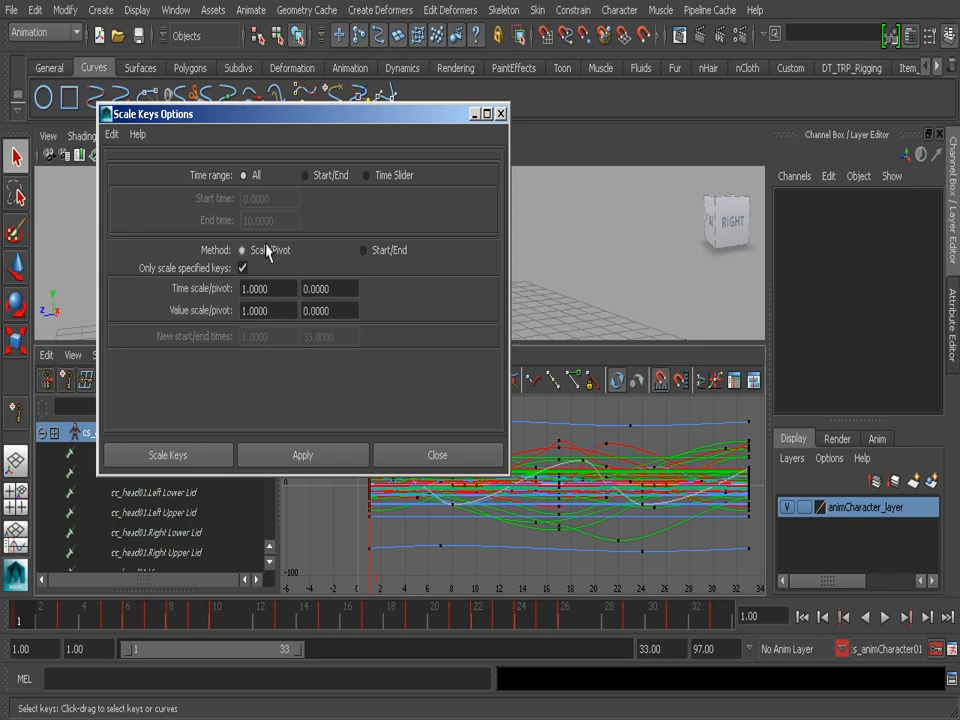
{"action": "left_click", "coordinate": [375, 253]}
{"action": "left_click", "coordinate": [268, 253]}
{"action": "left_click", "coordinate": [366, 252]}
{"action": "left_click", "coordinate": [265, 253]}
{"action": "left_click", "coordinate": [385, 254]}
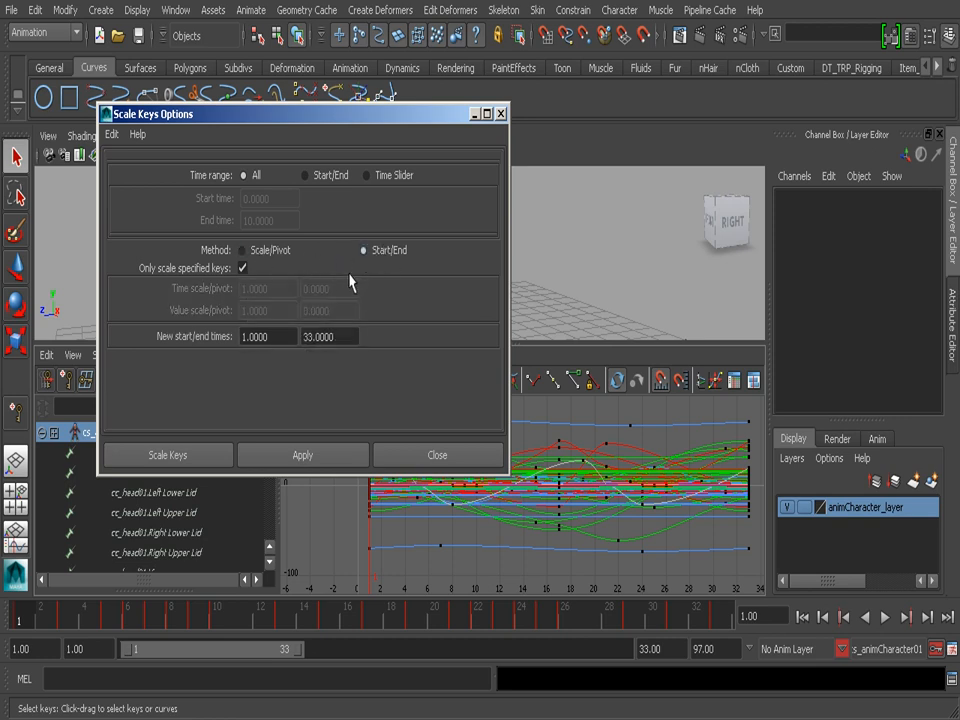
{"action": "left_click", "coordinate": [271, 252]}
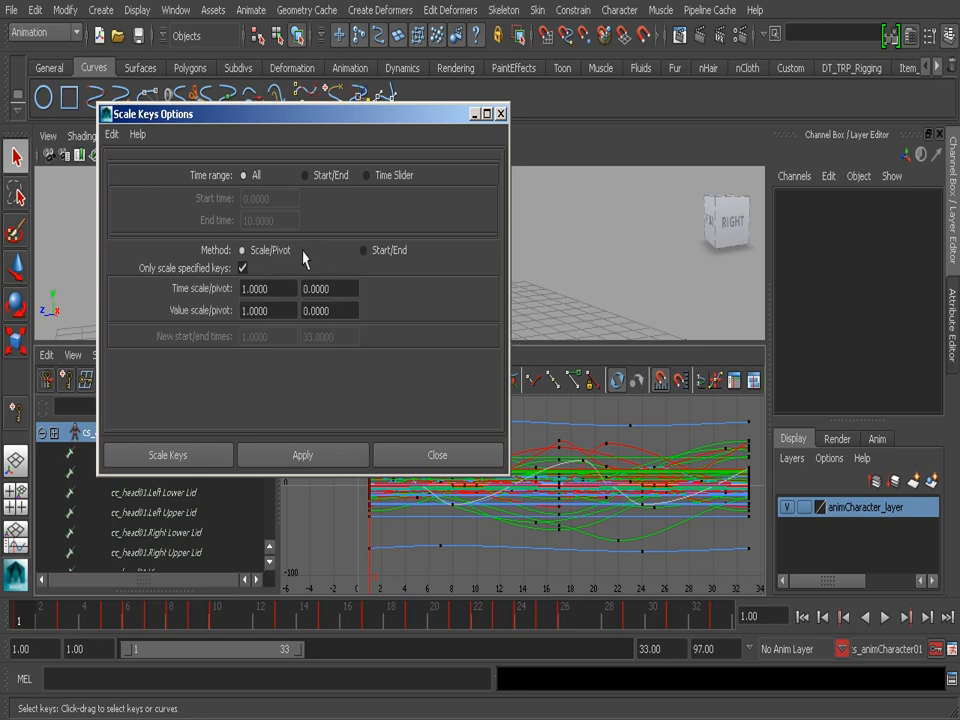
{"action": "left_click", "coordinate": [364, 252]}
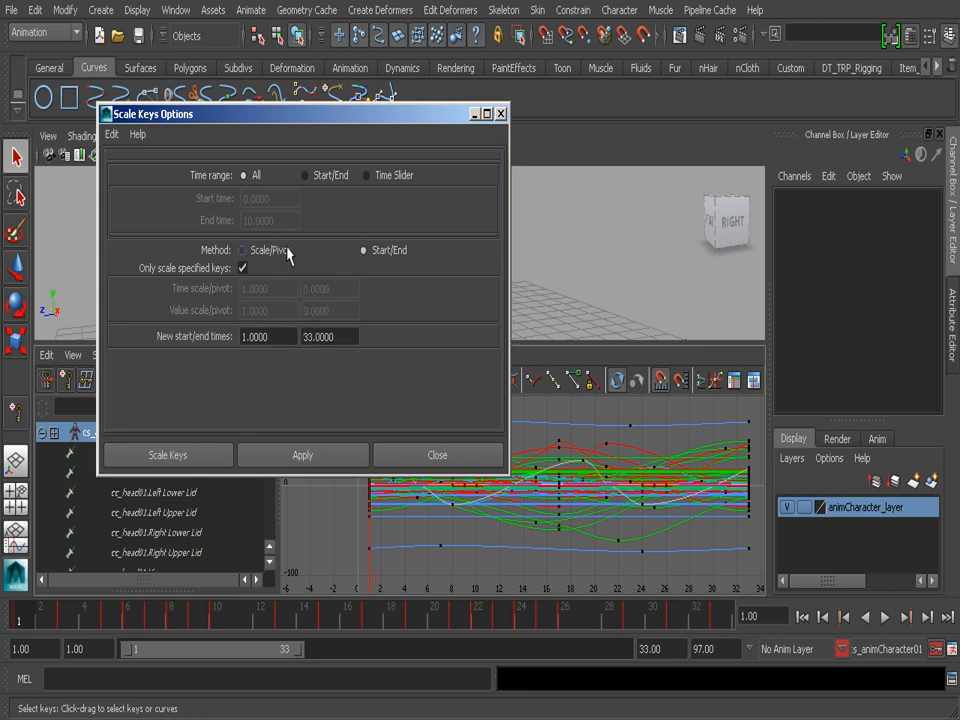
{"action": "left_click", "coordinate": [266, 251]}
{"action": "left_click", "coordinate": [365, 251]}
{"action": "left_click", "coordinate": [276, 252]}
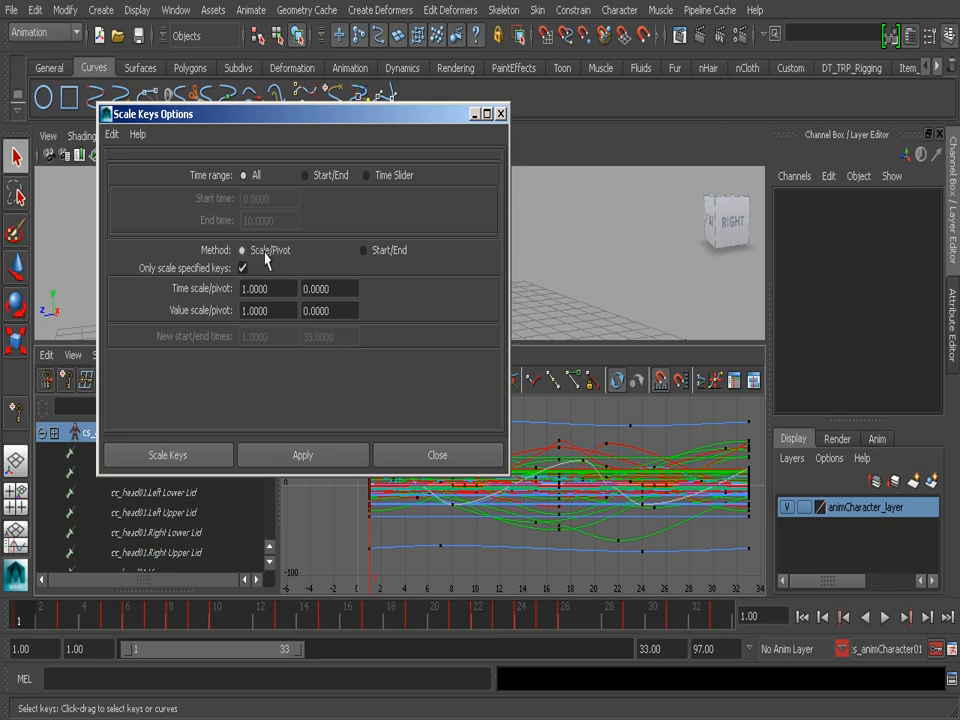
Step: Try scaling the key values by -1 about pivot 0, and play back the inverted animation
{"action": "left_click_drag", "start_coordinate": [375, 114], "coordinate": [344, 47]}
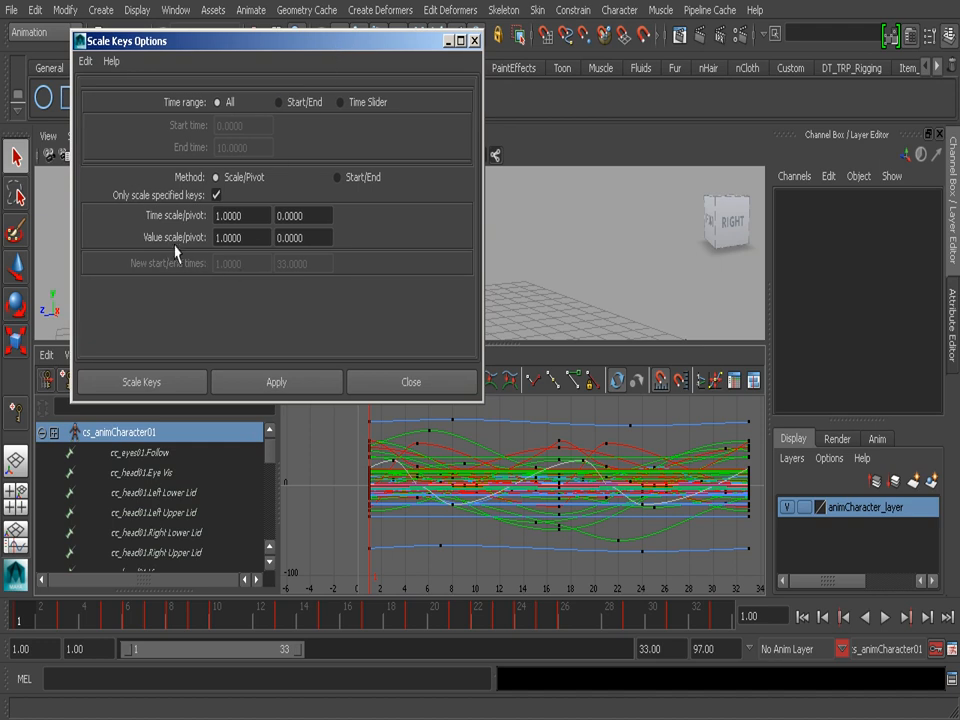
{"action": "left_click", "coordinate": [218, 237]}
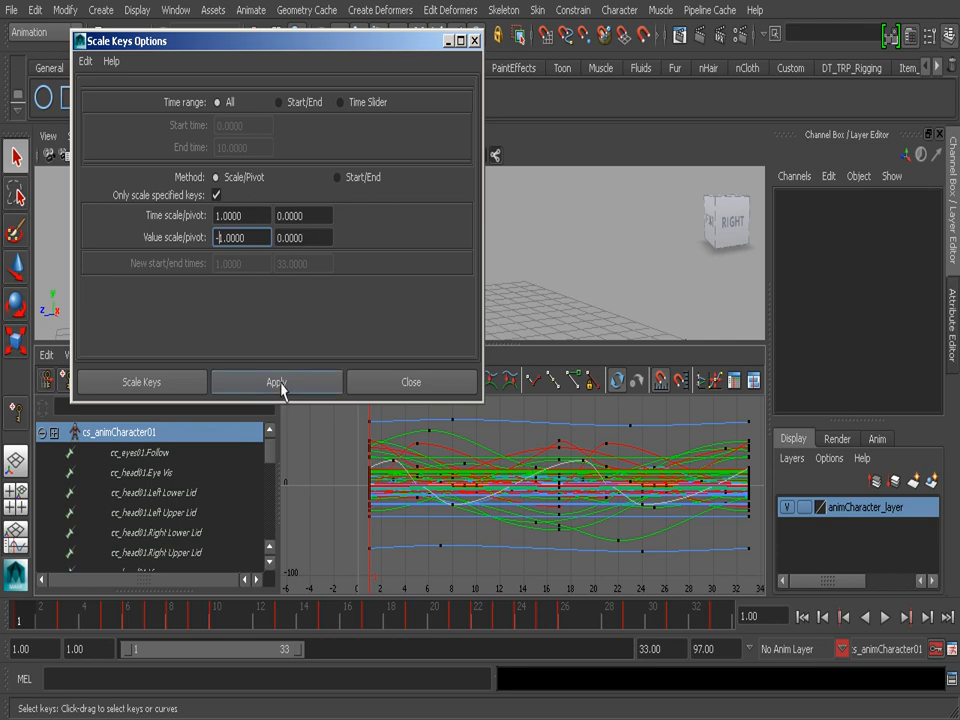
{"action": "left_click", "coordinate": [281, 383]}
{"action": "left_click_drag", "start_coordinate": [380, 41], "coordinate": [152, 410]}
{"action": "key", "text": "alt+v"}
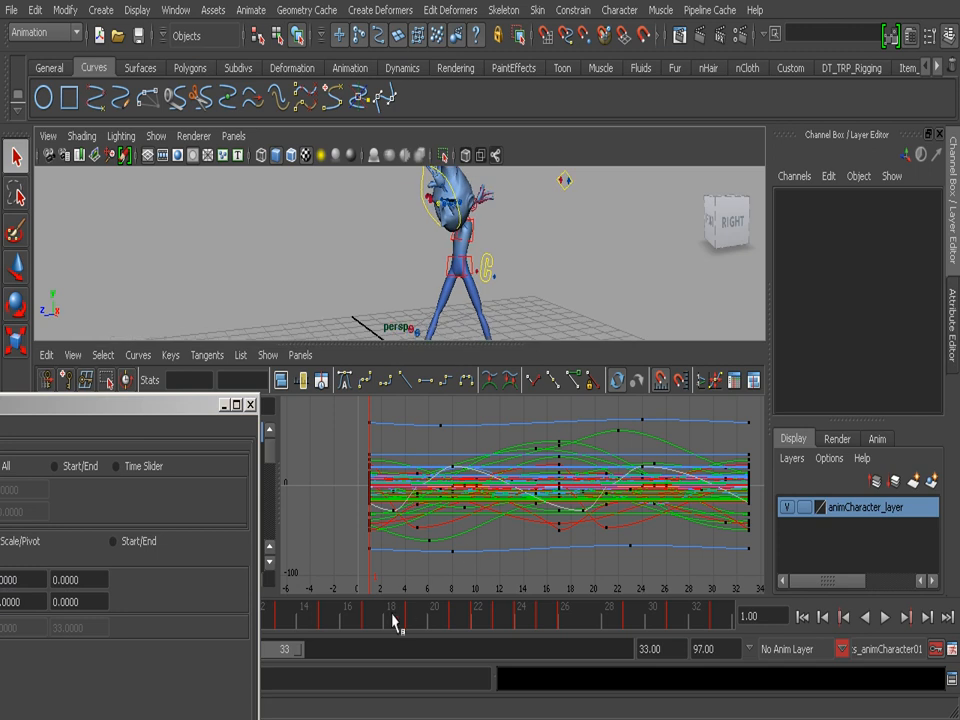
{"action": "key", "text": "alt+v"}
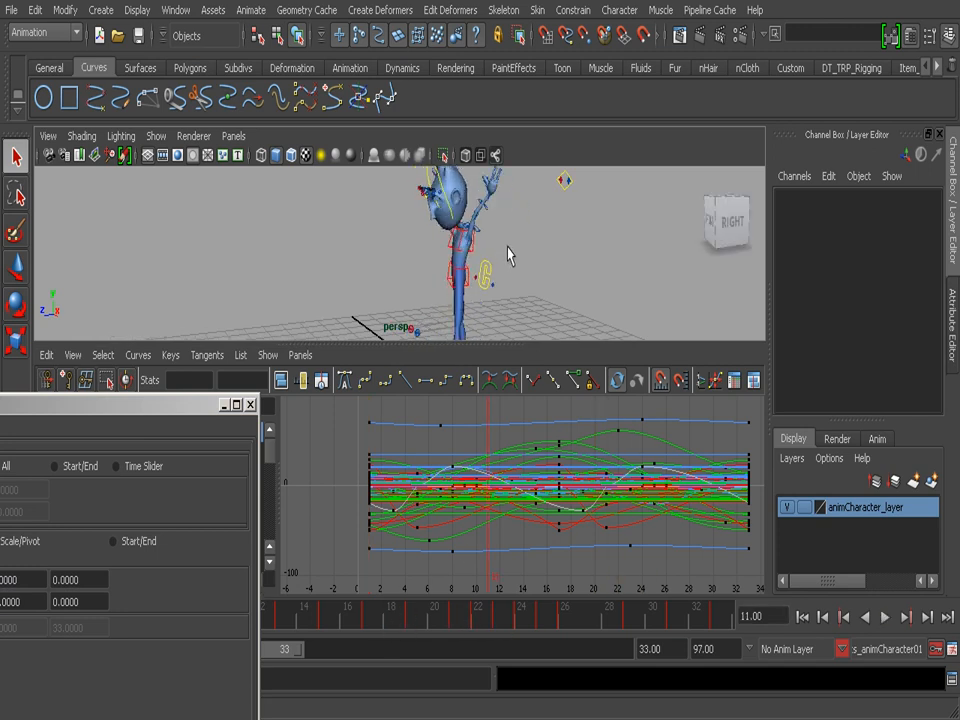
Step: Undo the value scaling of the keys and set the value scale back to 1
{"action": "key", "text": "ctrl+z"}
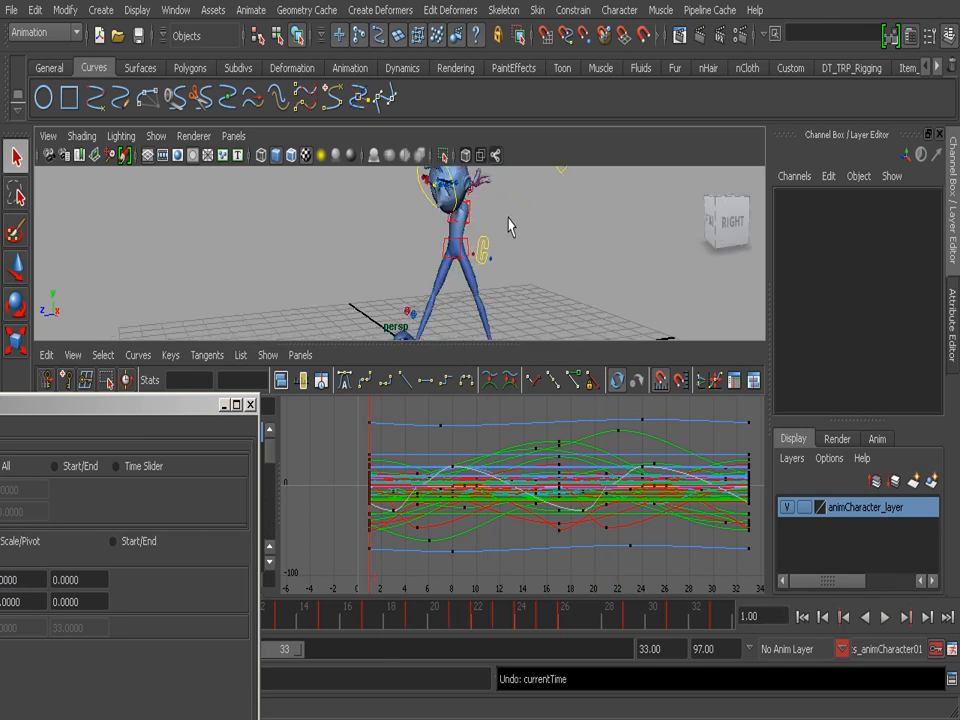
{"action": "key", "text": "ctrl+z"}
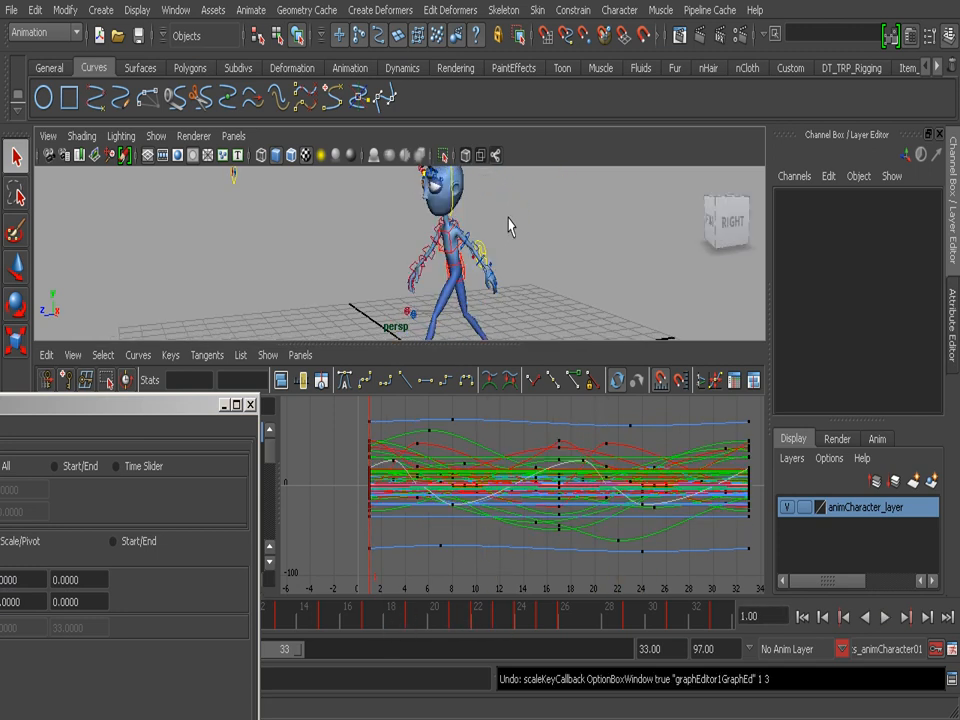
{"action": "left_click_drag", "start_coordinate": [170, 420], "coordinate": [426, 150]}
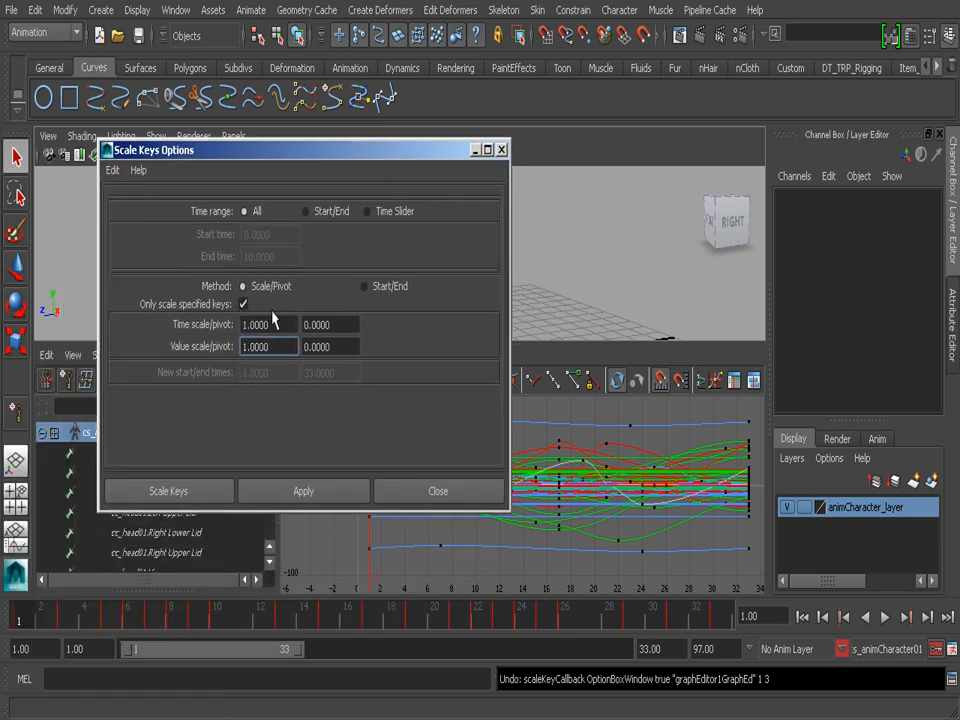
Step: Reverse the walk cycle keys with a time scale of -1 about pivot frame 17, and close the Scale Keys options
{"action": "left_click", "coordinate": [246, 325]}
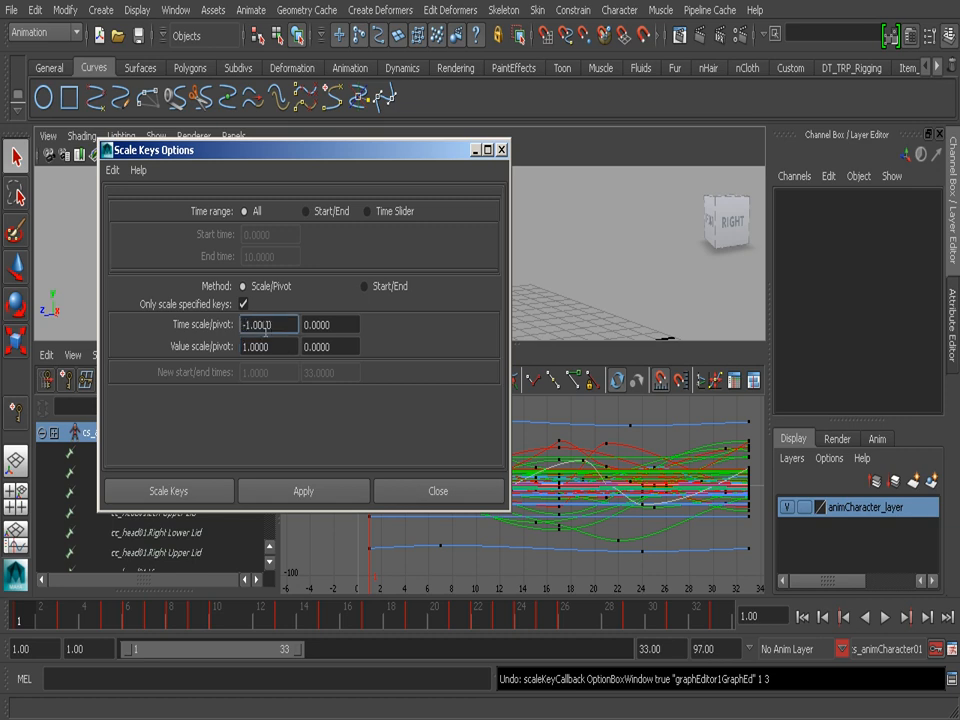
{"action": "left_click_drag", "start_coordinate": [371, 158], "coordinate": [293, 13]}
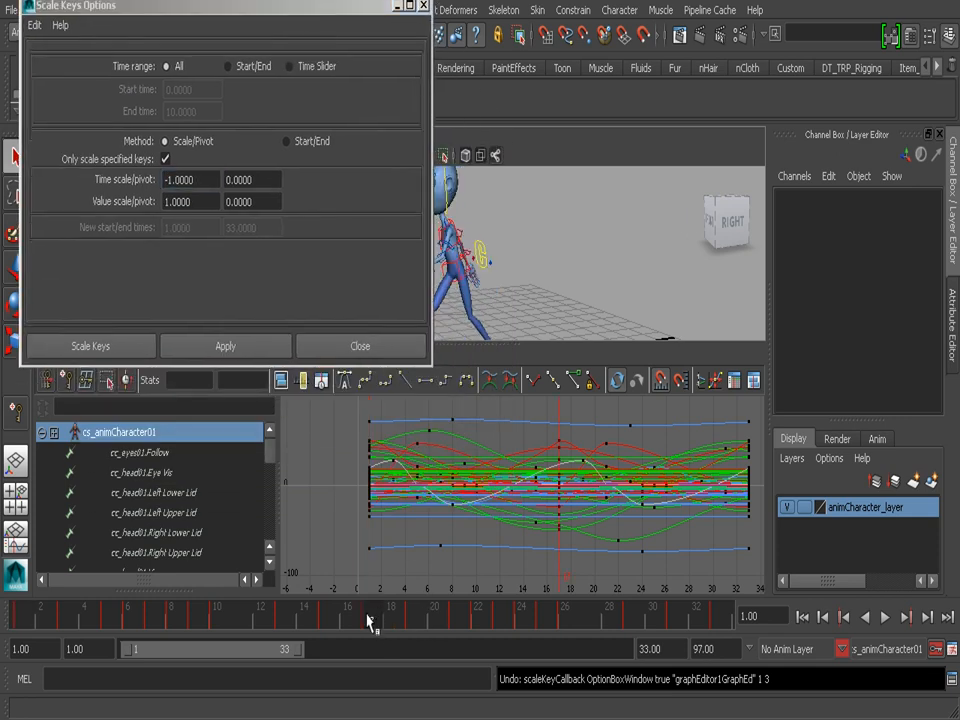
{"action": "left_click", "coordinate": [370, 622]}
{"action": "double_click", "coordinate": [276, 186]}
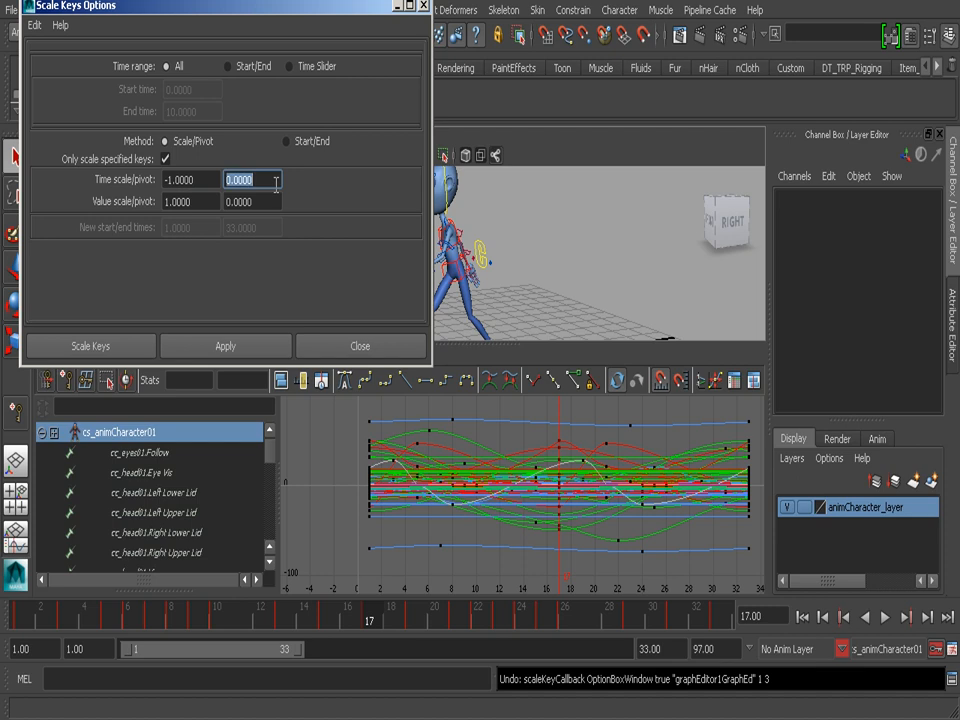
{"action": "type", "text": "17"}
{"action": "left_click", "coordinate": [227, 347]}
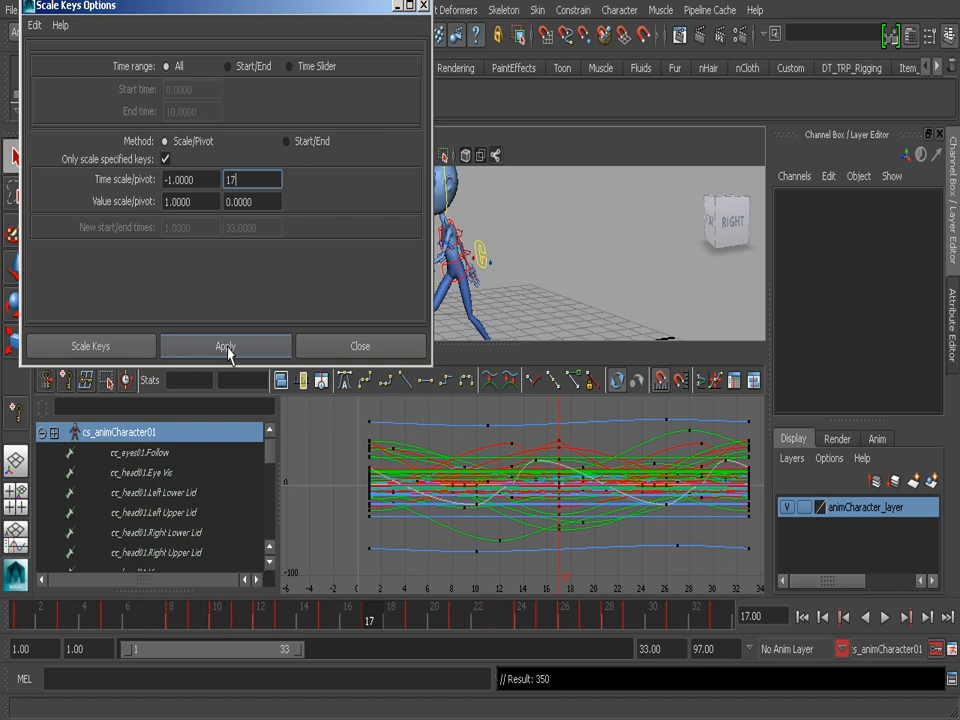
{"action": "left_click", "coordinate": [425, 8]}
Step: Enlarge the perspective view to full size, play back the reversed walk cycle from the side, and stop playback
{"action": "key", "text": "space"}
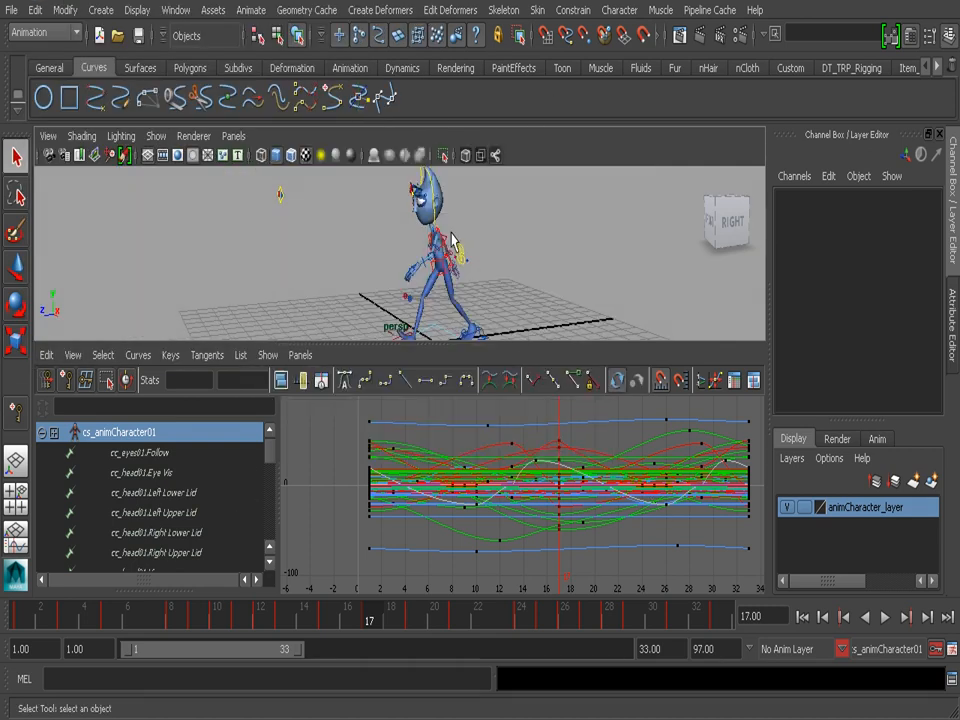
{"action": "left_click_drag", "start_coordinate": [449, 400], "coordinate": [443, 410], "text": "alt"}
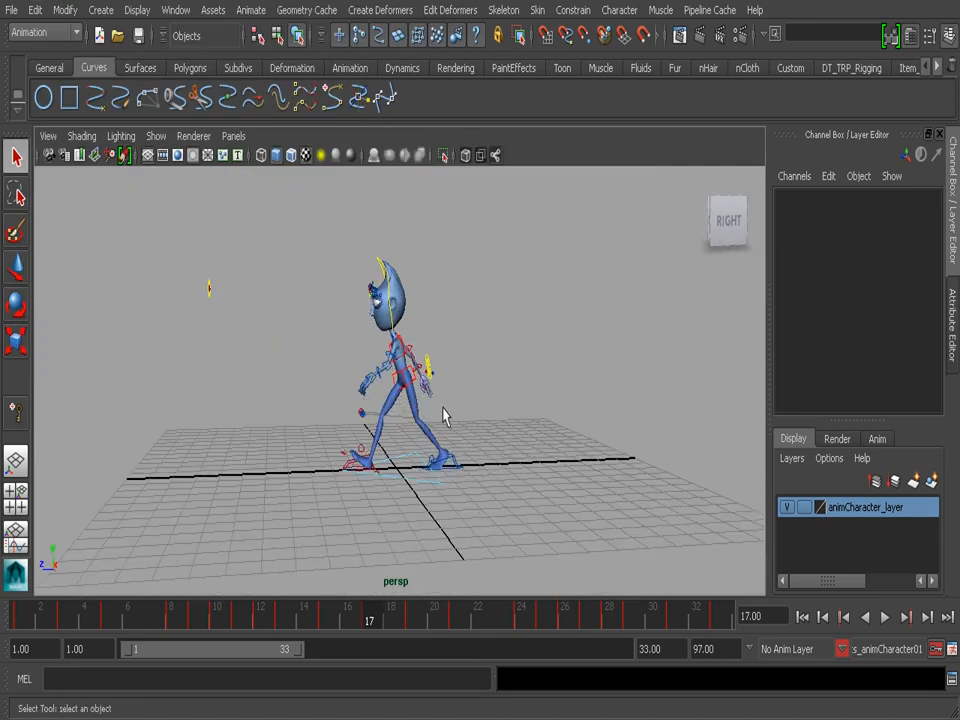
{"action": "left_click", "coordinate": [885, 617]}
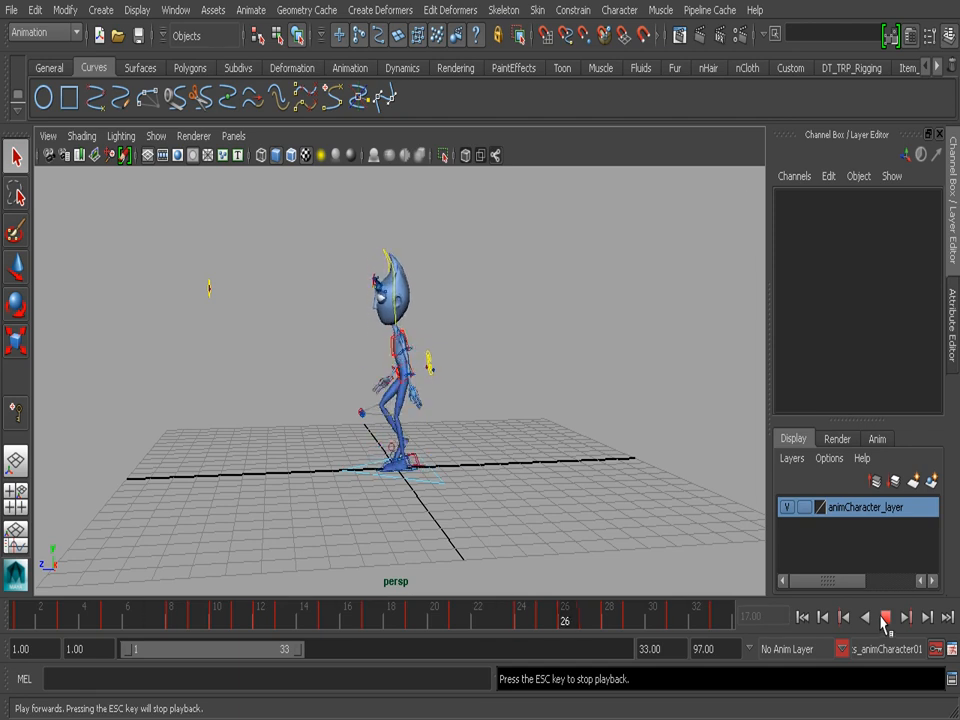
{"action": "left_click_drag", "start_coordinate": [480, 480], "coordinate": [514, 481], "text": "alt"}
{"action": "right_click_drag", "start_coordinate": [514, 481], "coordinate": [545, 490], "text": "alt"}
{"action": "left_click_drag", "start_coordinate": [545, 490], "coordinate": [515, 491], "text": "alt"}
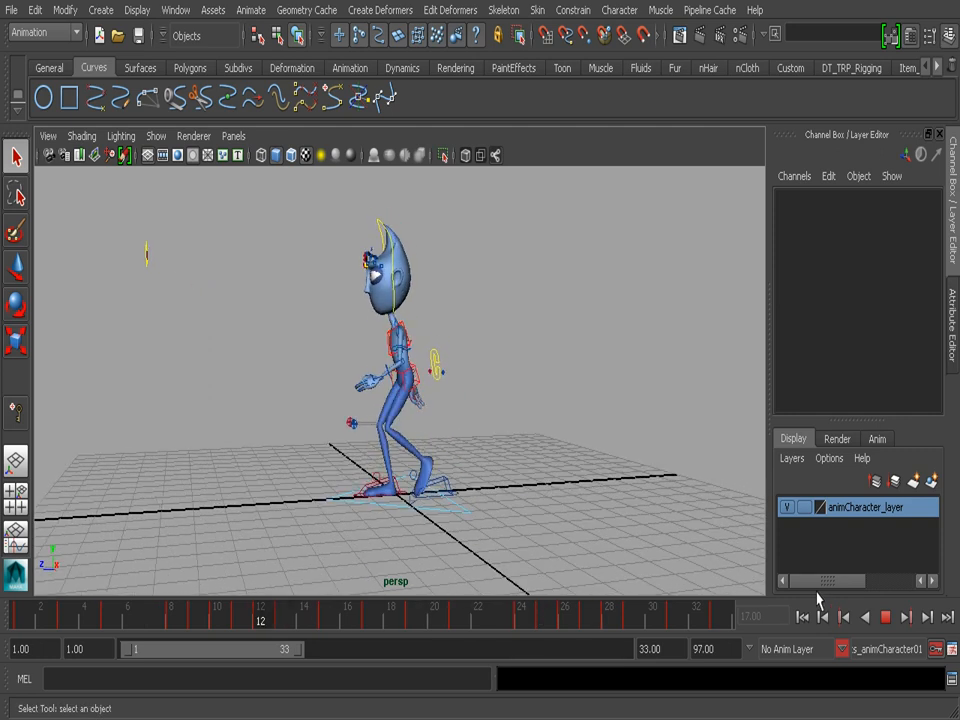
{"action": "left_click", "coordinate": [885, 618]}
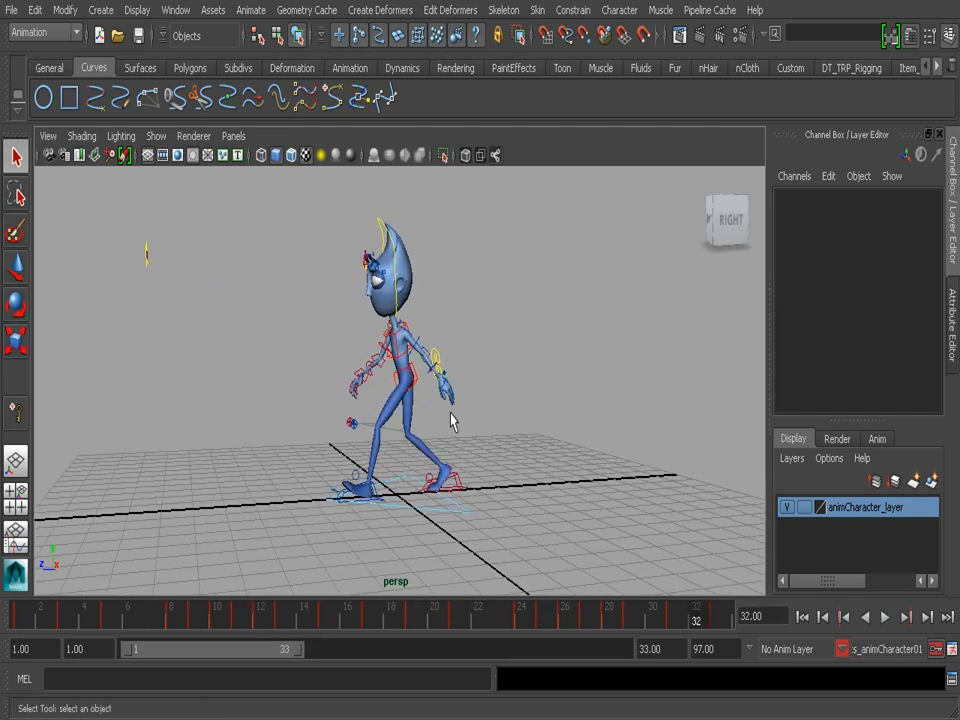
Step: Extend the playback range to frames 1–97 and start playing the reversed walk
{"action": "double_click", "coordinate": [234, 654]}
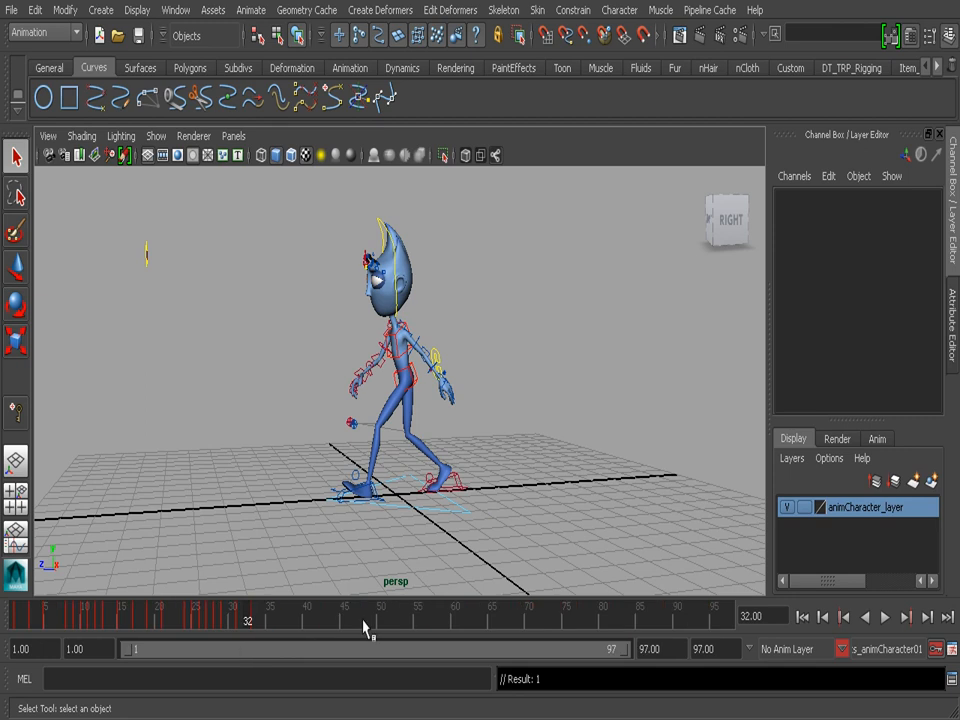
{"action": "left_click", "coordinate": [885, 618]}
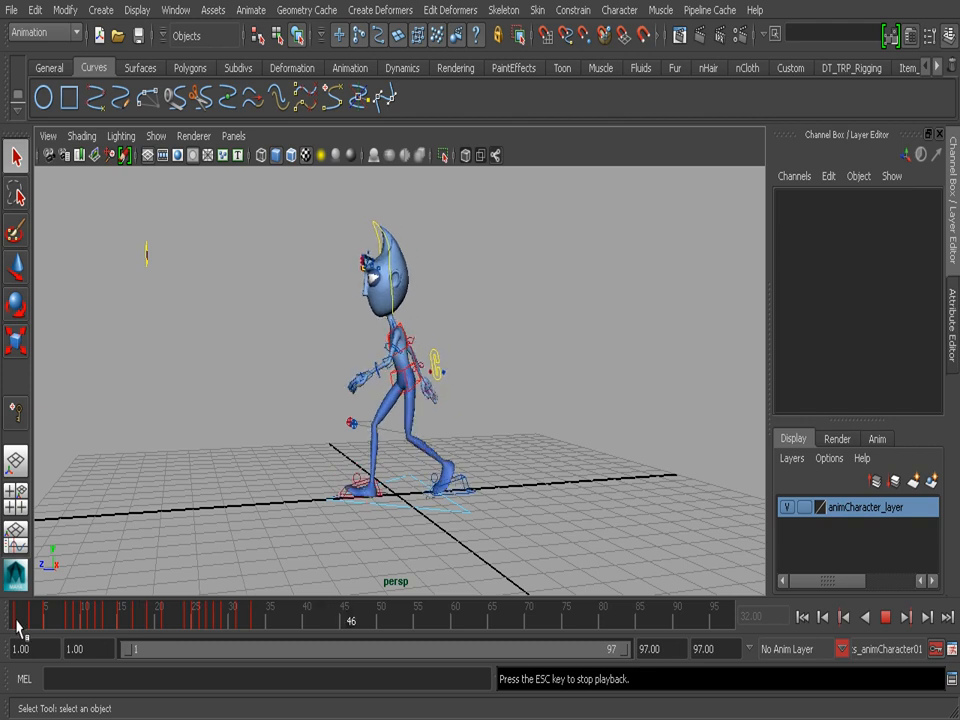
Step: Hide the character rig's control curves in the perspective view
{"action": "left_click", "coordinate": [158, 137]}
{"action": "left_click", "coordinate": [212, 222]}
{"action": "right_click_drag", "start_coordinate": [212, 231], "coordinate": [266, 326], "text": "alt"}
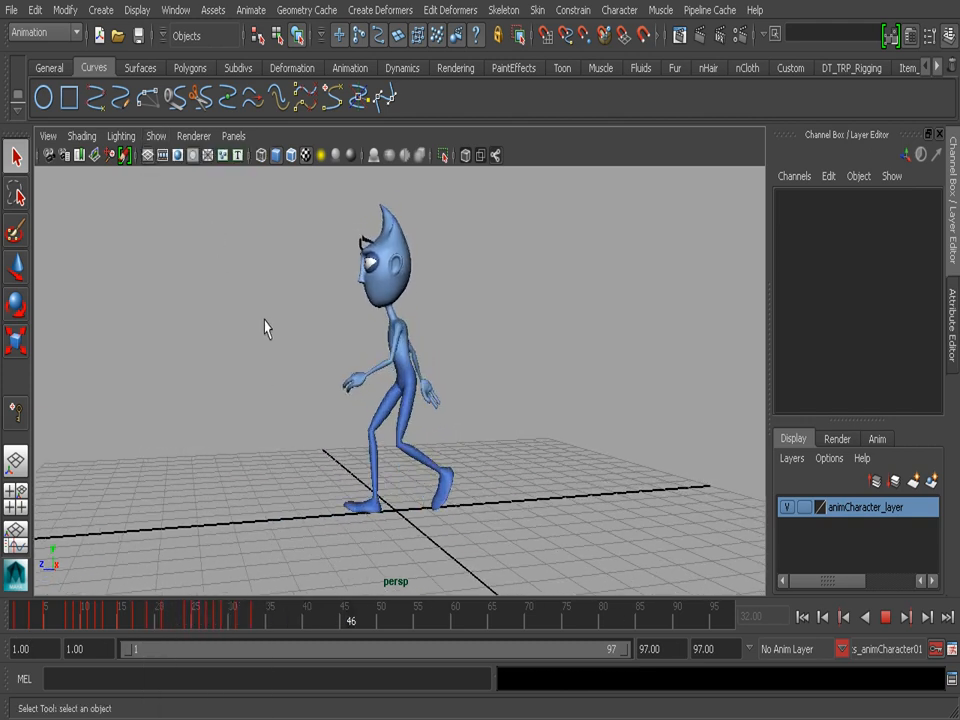